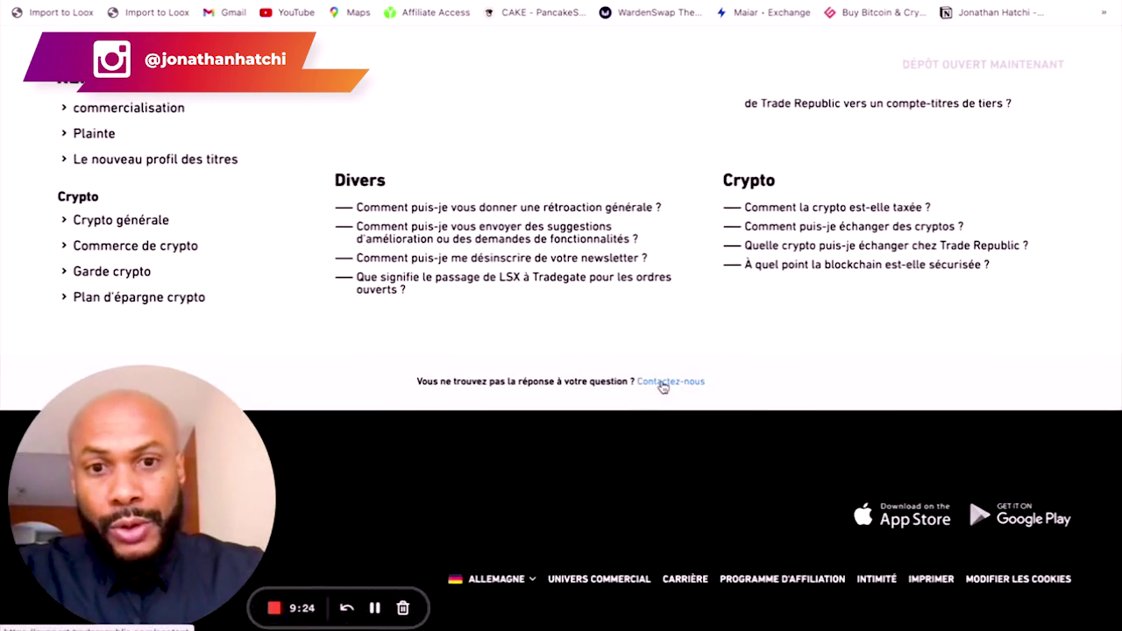
Return to the start of the Trade Republic help page and close that page.
{"action": "scroll", "coordinate": [686, 289], "scroll_direction": "up", "scroll_amount": 10}
{"action": "scroll", "coordinate": [686, 289], "scroll_direction": "up", "scroll_amount": 3}
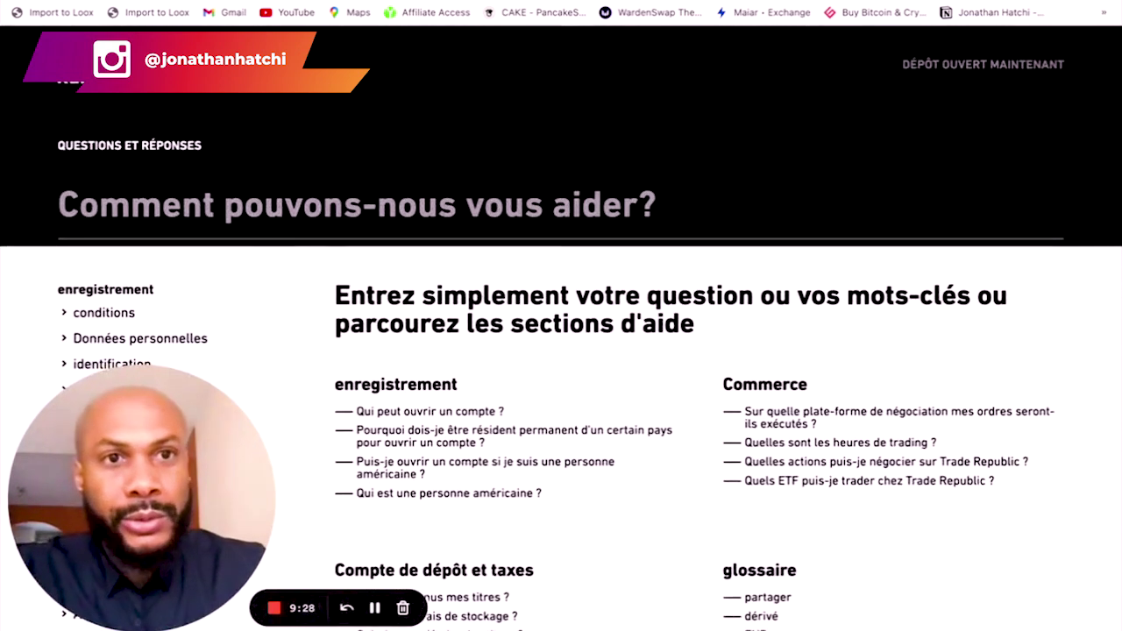
{"action": "key", "text": "ctrl+w"}
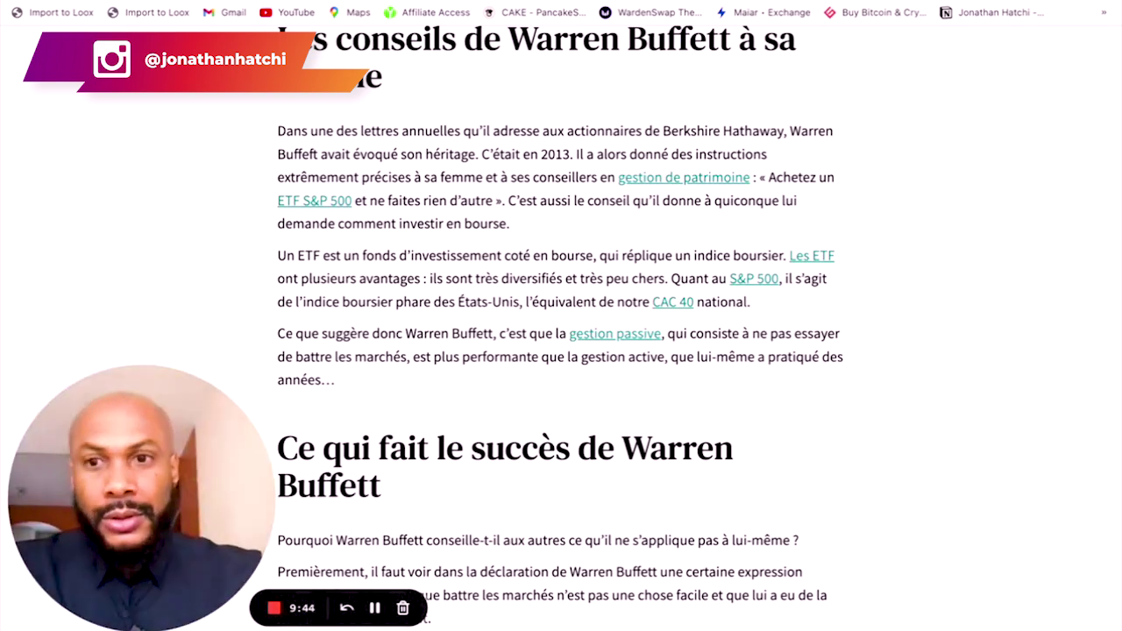
Search the web for "calculateur pour les interets composés" and open the GetSmarterAboutMoney.ca compound interest calculator.
{"action": "key", "text": "ctrl+l"}
{"action": "type", "text": "cal"}
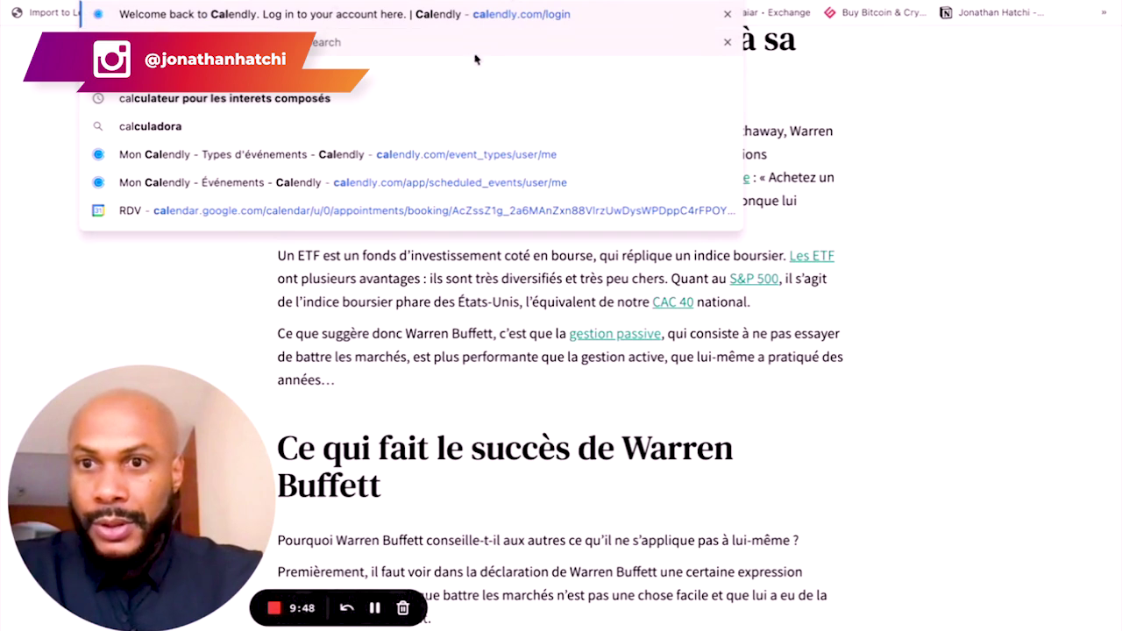
{"action": "key", "text": "Escape"}
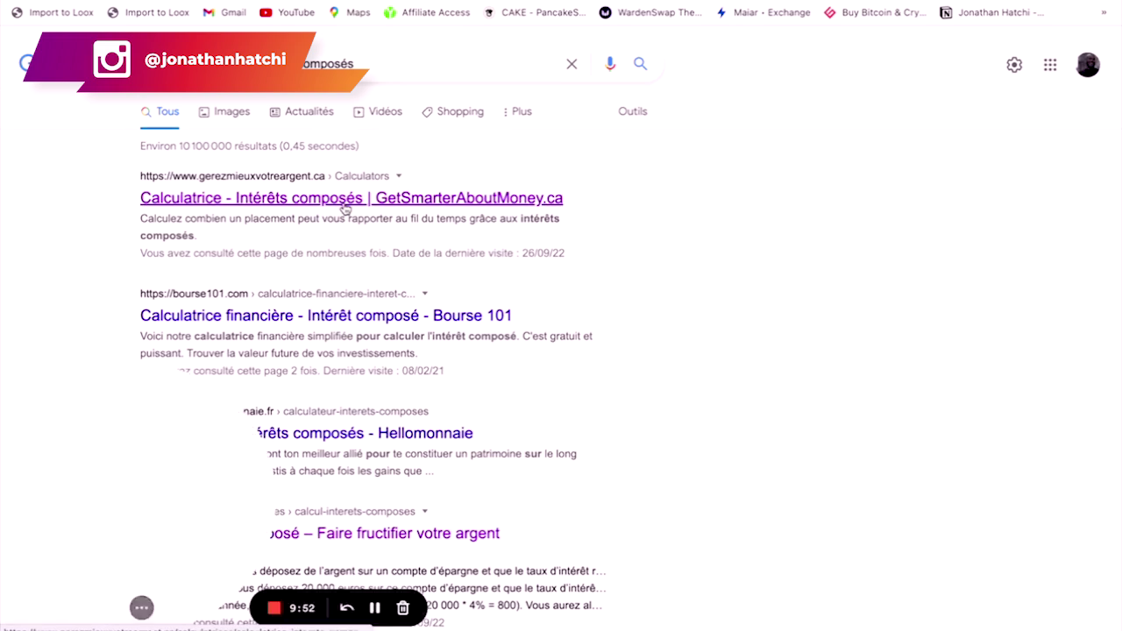
{"action": "left_click", "coordinate": [344, 202]}
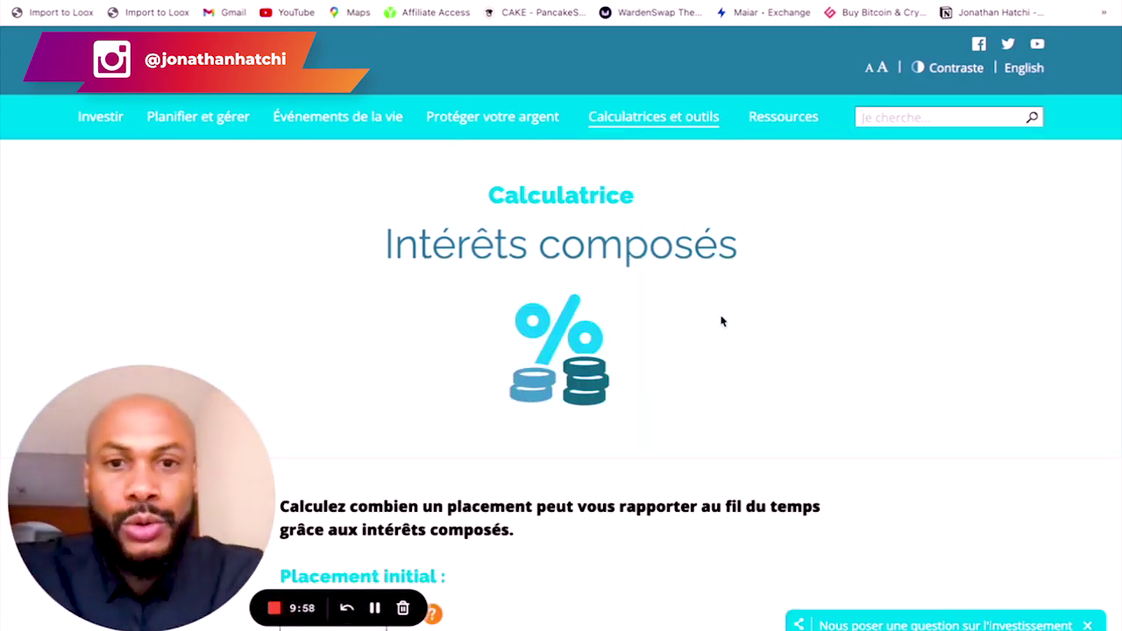
Set the initial investment (Placement initial) to 100 $ in the compound interest calculator.
{"action": "scroll", "coordinate": [721, 319], "scroll_direction": "down", "scroll_amount": 2}
{"action": "scroll", "coordinate": [722, 321], "scroll_direction": "down", "scroll_amount": 3}
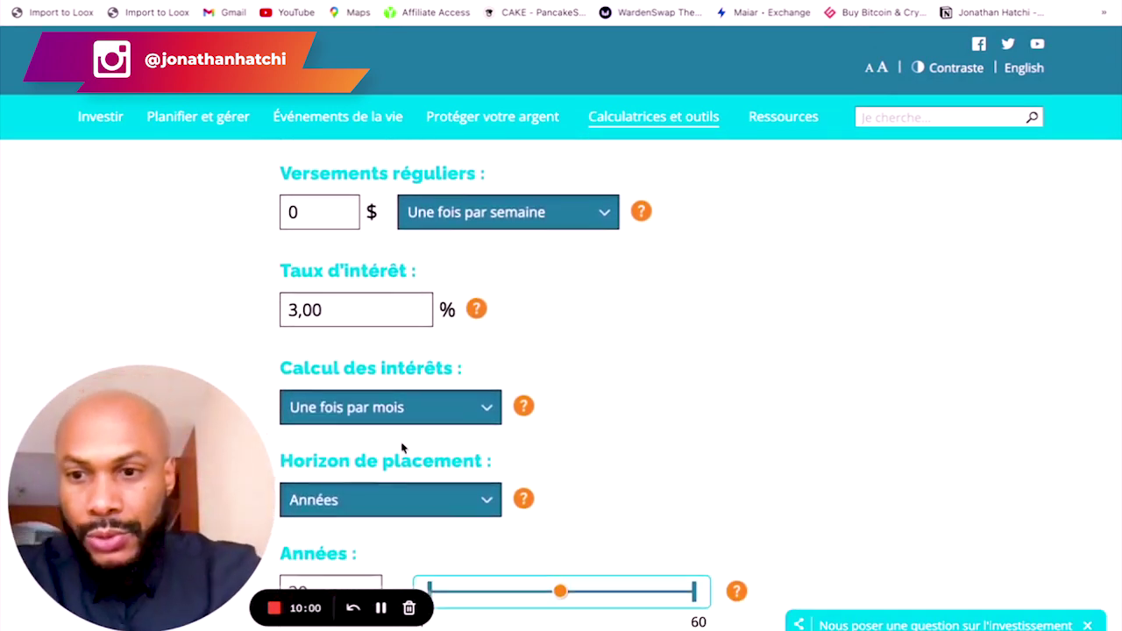
{"action": "left_click", "coordinate": [125, 604]}
{"action": "scroll", "coordinate": [608, 424], "scroll_direction": "down", "scroll_amount": 1}
{"action": "scroll", "coordinate": [607, 424], "scroll_direction": "up", "scroll_amount": 4}
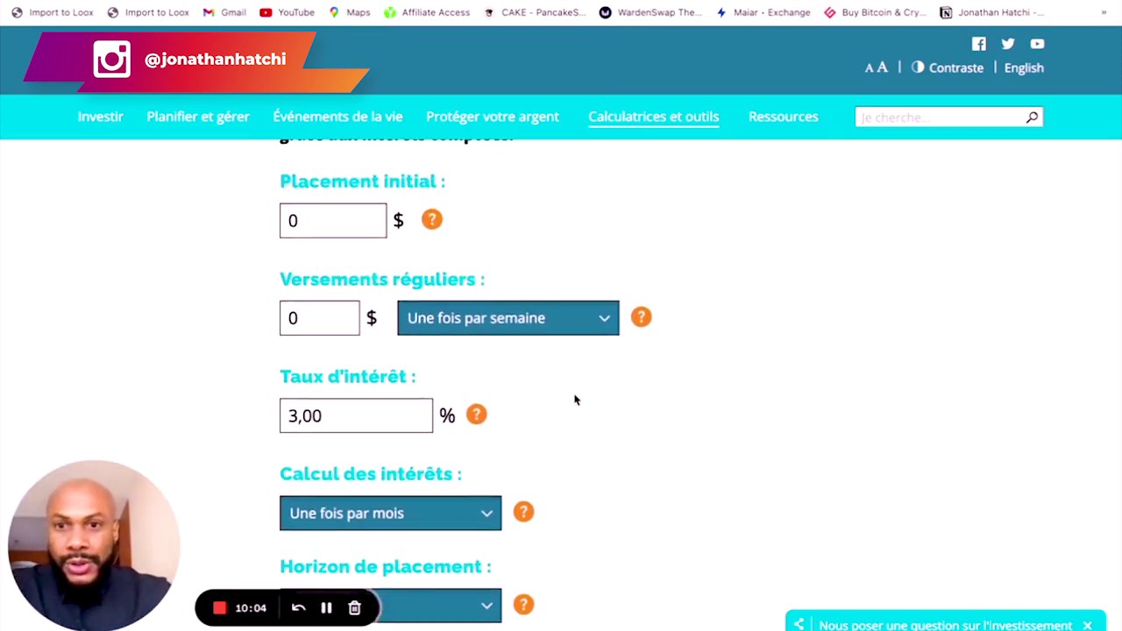
{"action": "double_click", "coordinate": [309, 330]}
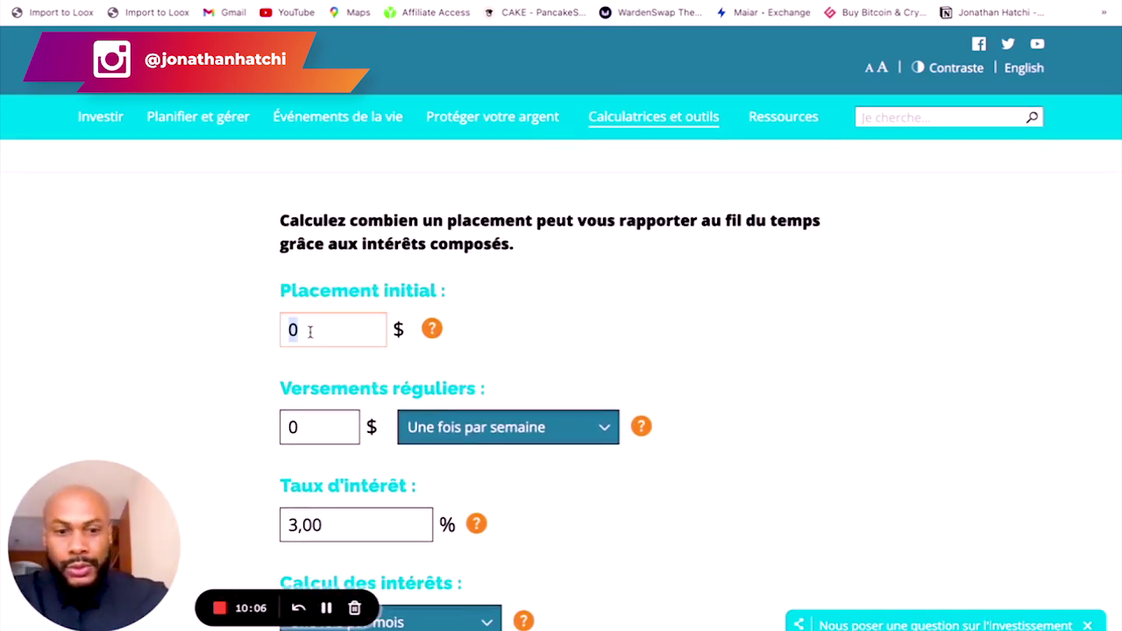
{"action": "key", "text": "BackSpace"}
{"action": "type", "text": "100"}
Set the regular contributions (Versements réguliers) to 100 $ with the frequency "Une fois par mois".
{"action": "scroll", "coordinate": [573, 312], "scroll_direction": "down", "scroll_amount": 2}
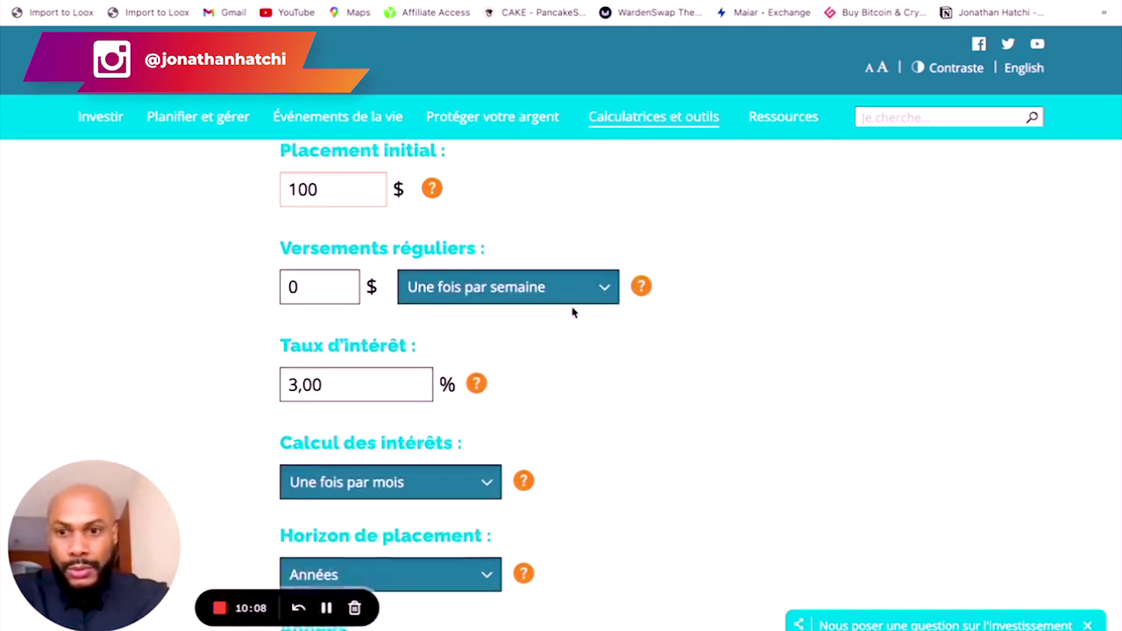
{"action": "scroll", "coordinate": [573, 312], "scroll_direction": "down", "scroll_amount": 1}
{"action": "left_click", "coordinate": [573, 231]}
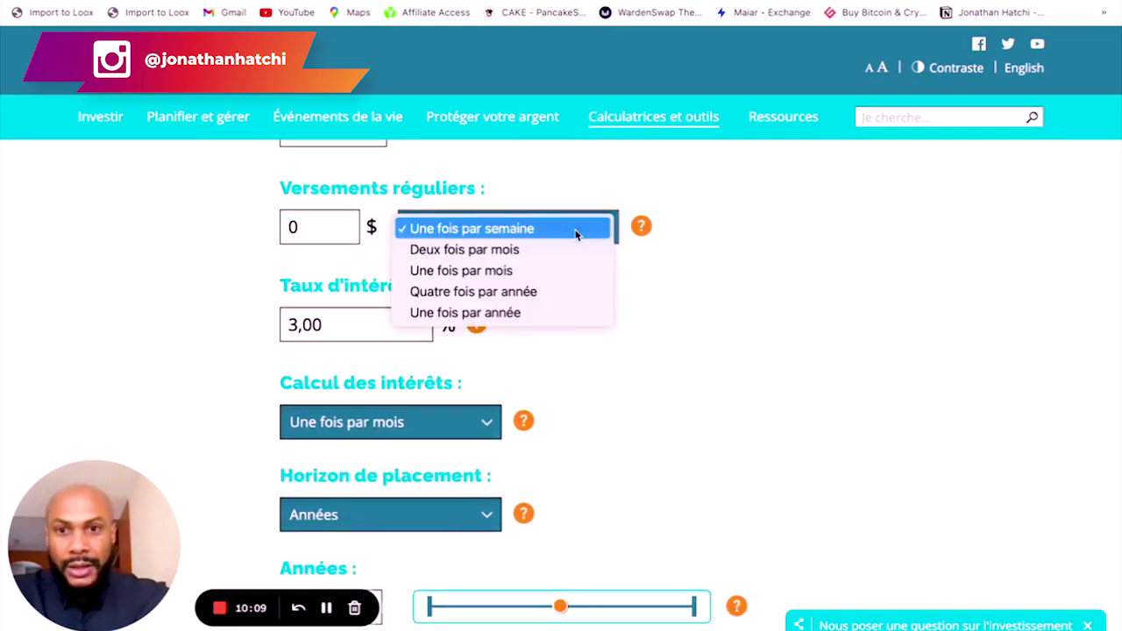
{"action": "left_click", "coordinate": [514, 274]}
{"action": "double_click", "coordinate": [296, 227]}
{"action": "type", "text": "100"}
Set the interest rate to 8,00 % and the interest calculation frequency to "Une fois par année".
{"action": "scroll", "coordinate": [681, 283], "scroll_direction": "down", "scroll_amount": 1}
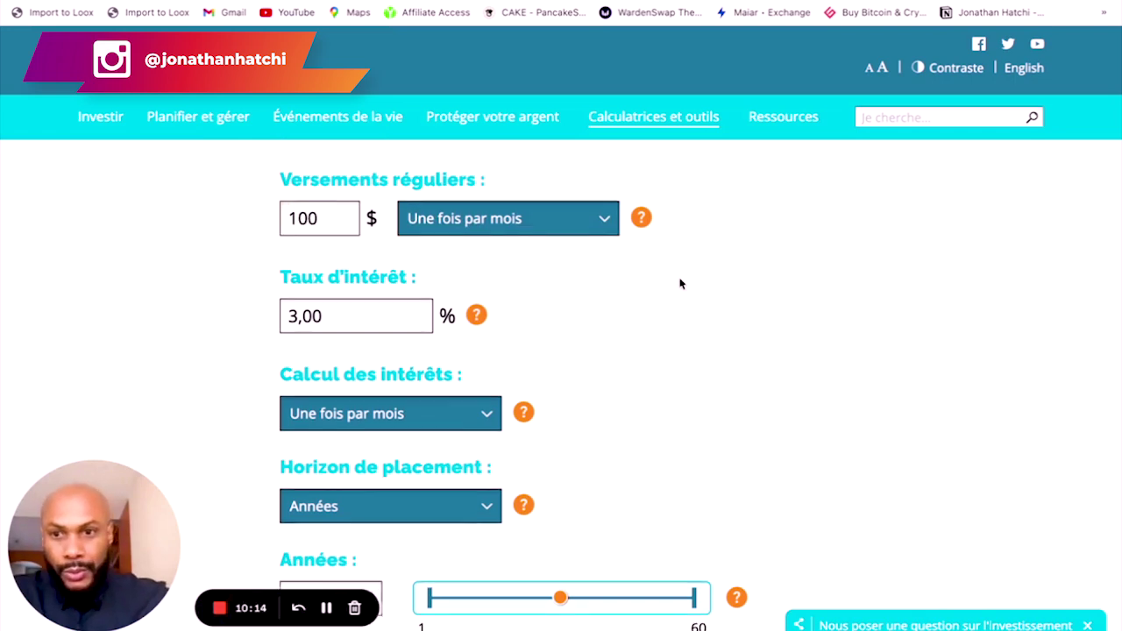
{"action": "double_click", "coordinate": [295, 271]}
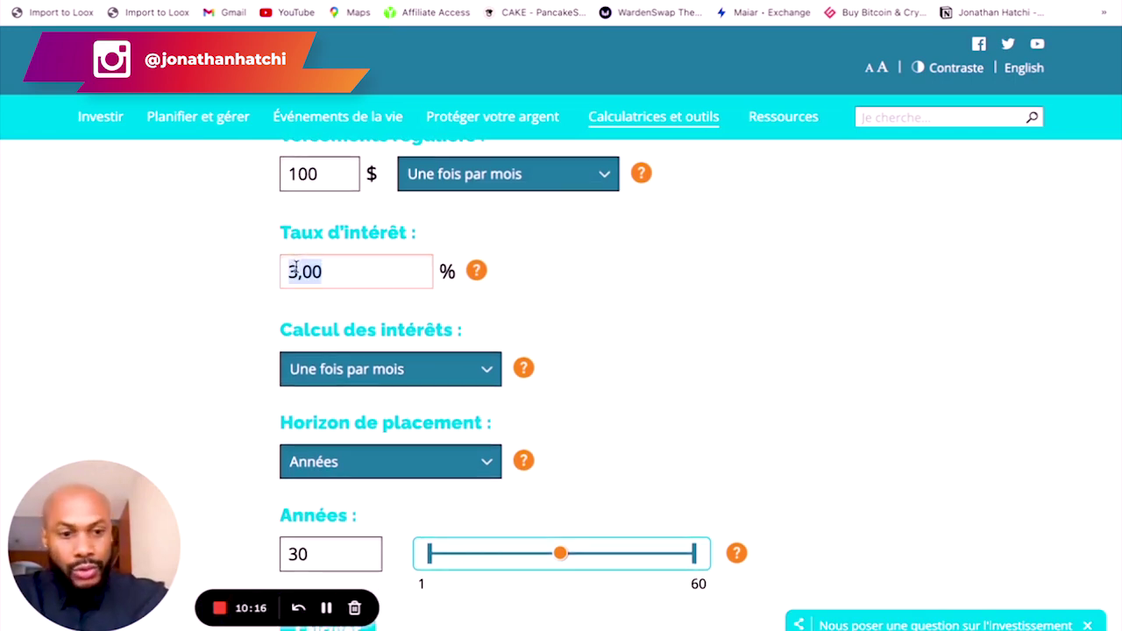
{"action": "type", "text": "8"}
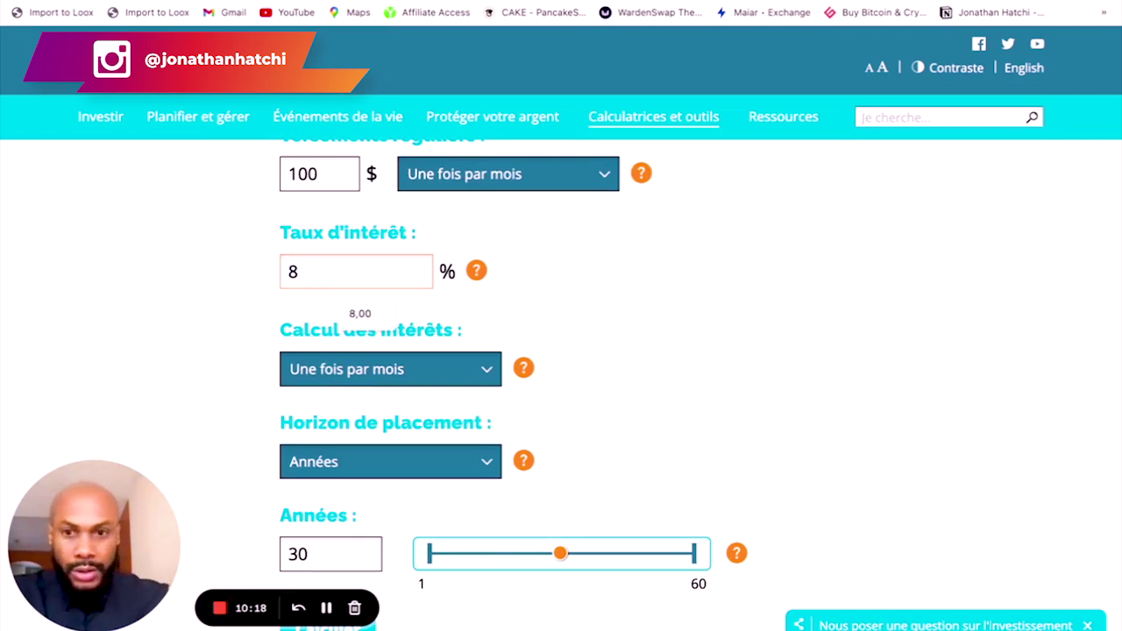
{"action": "left_click", "coordinate": [355, 313]}
{"action": "scroll", "coordinate": [676, 329], "scroll_direction": "down", "scroll_amount": 2}
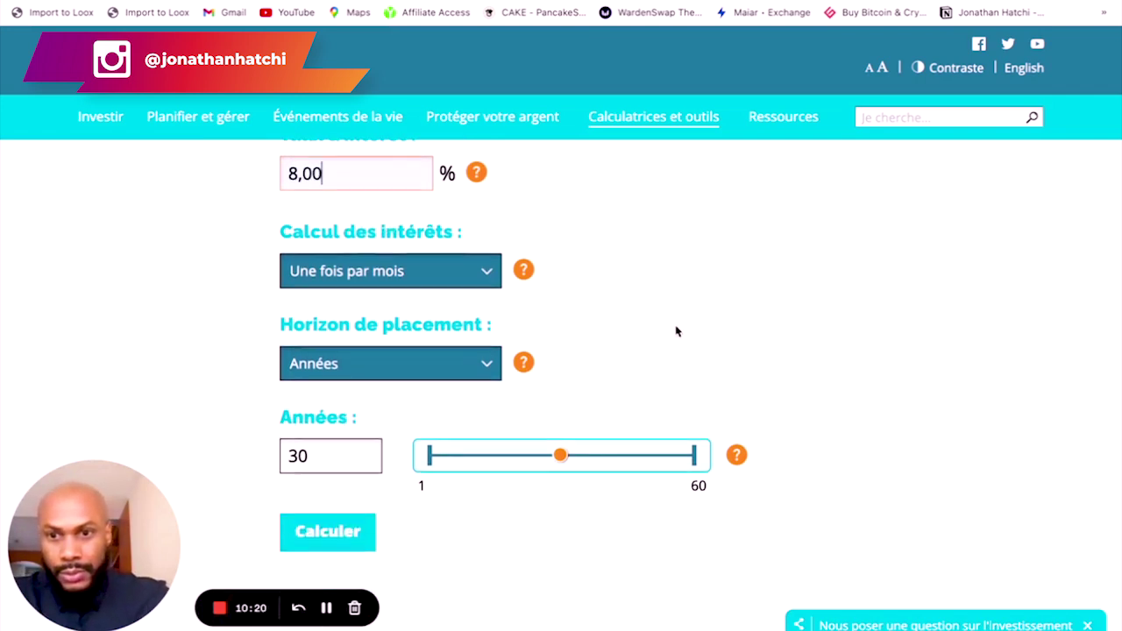
{"action": "left_click", "coordinate": [471, 276]}
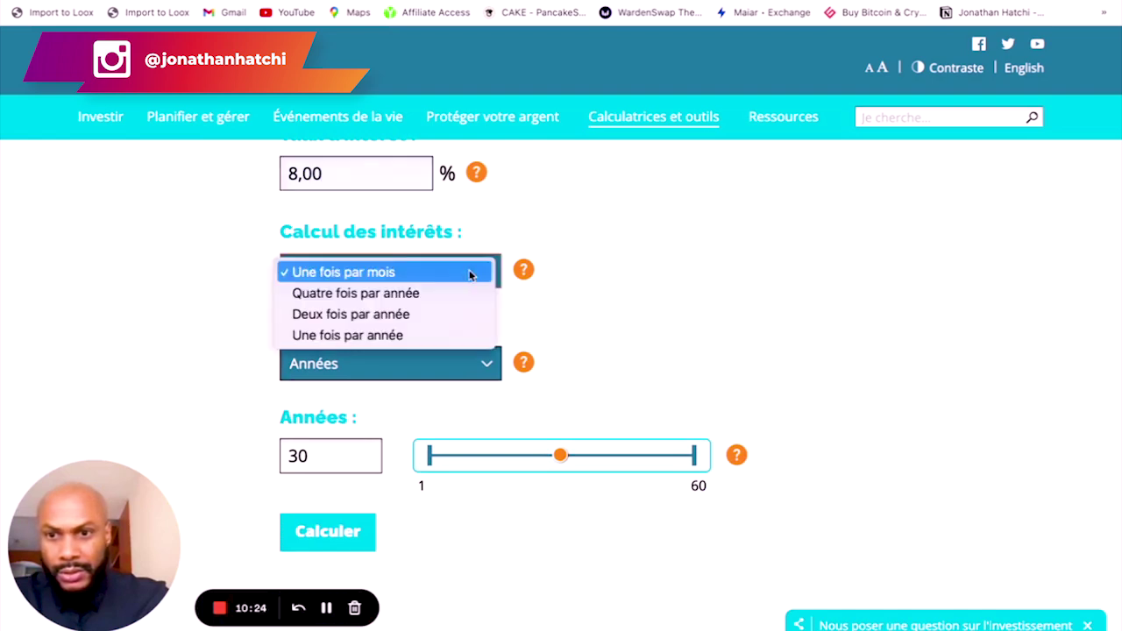
{"action": "left_click", "coordinate": [409, 334]}
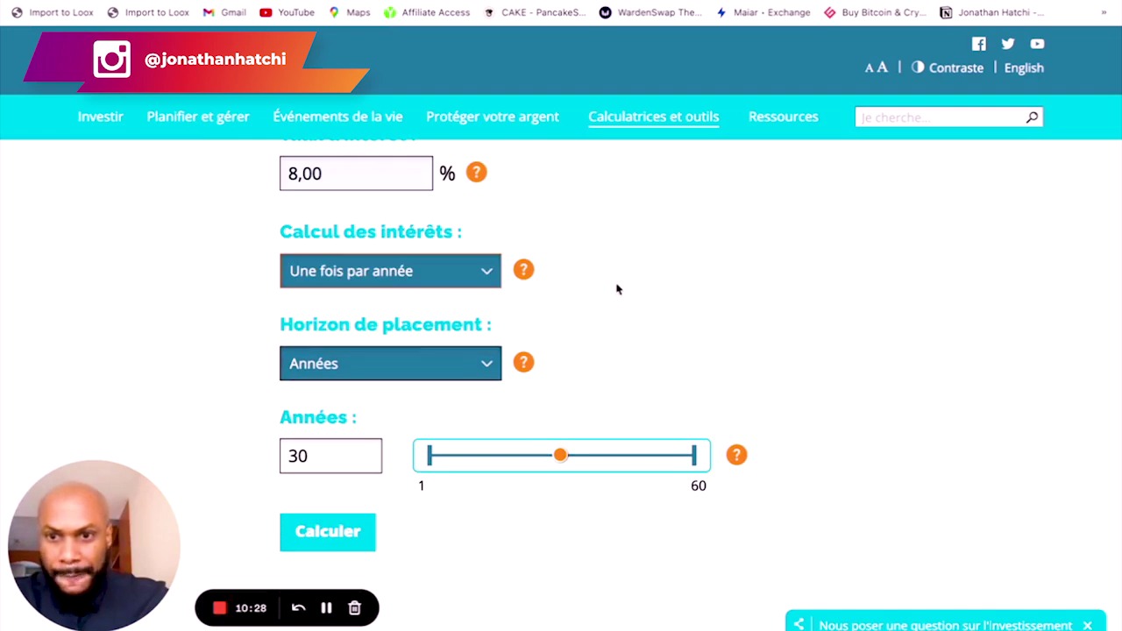
Set the investment horizon to 10 years and calculate the result.
{"action": "scroll", "coordinate": [617, 289], "scroll_direction": "down", "scroll_amount": 1}
{"action": "left_click", "coordinate": [313, 364]}
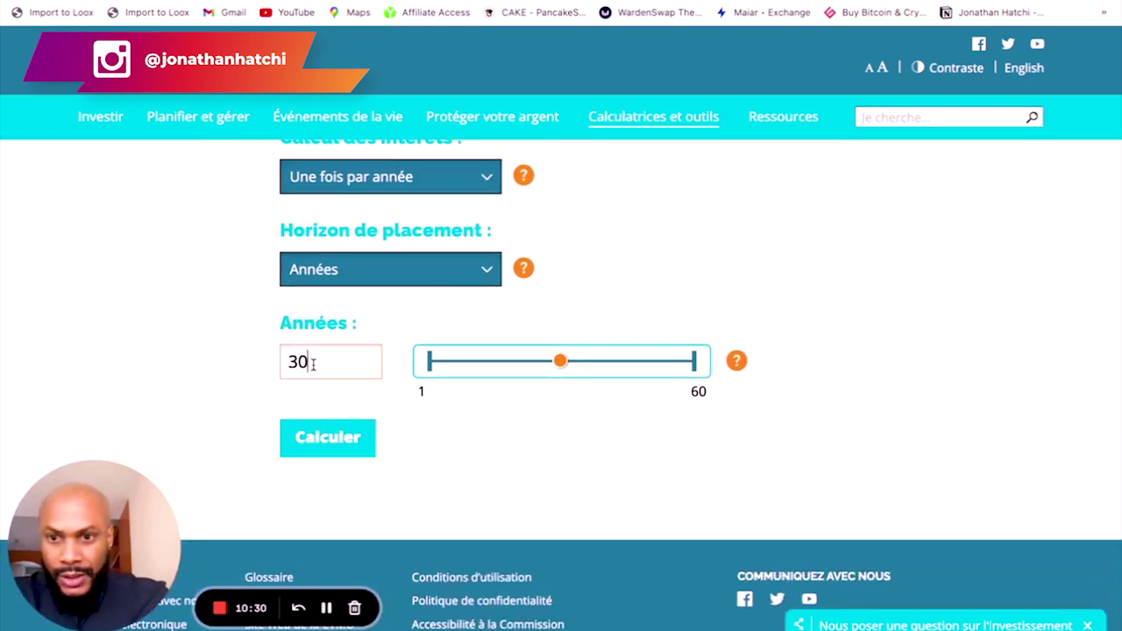
{"action": "double_click", "coordinate": [313, 364]}
{"action": "type", "text": "10"}
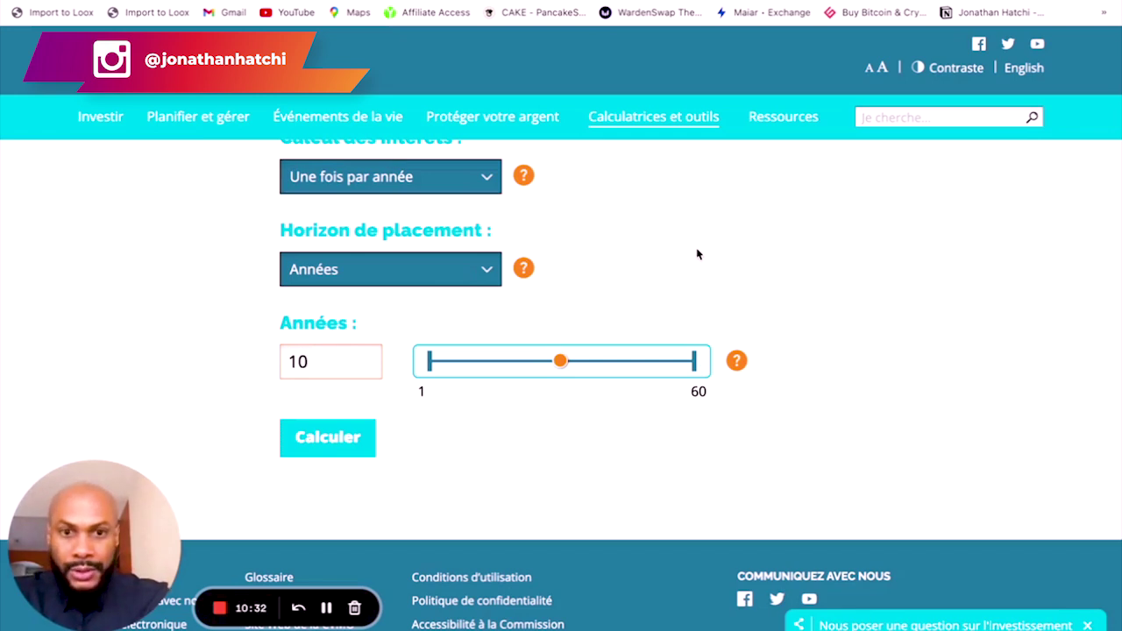
{"action": "scroll", "coordinate": [698, 254], "scroll_direction": "up", "scroll_amount": 1}
{"action": "scroll", "coordinate": [697, 252], "scroll_direction": "down", "scroll_amount": 2}
{"action": "left_click", "coordinate": [326, 263]}
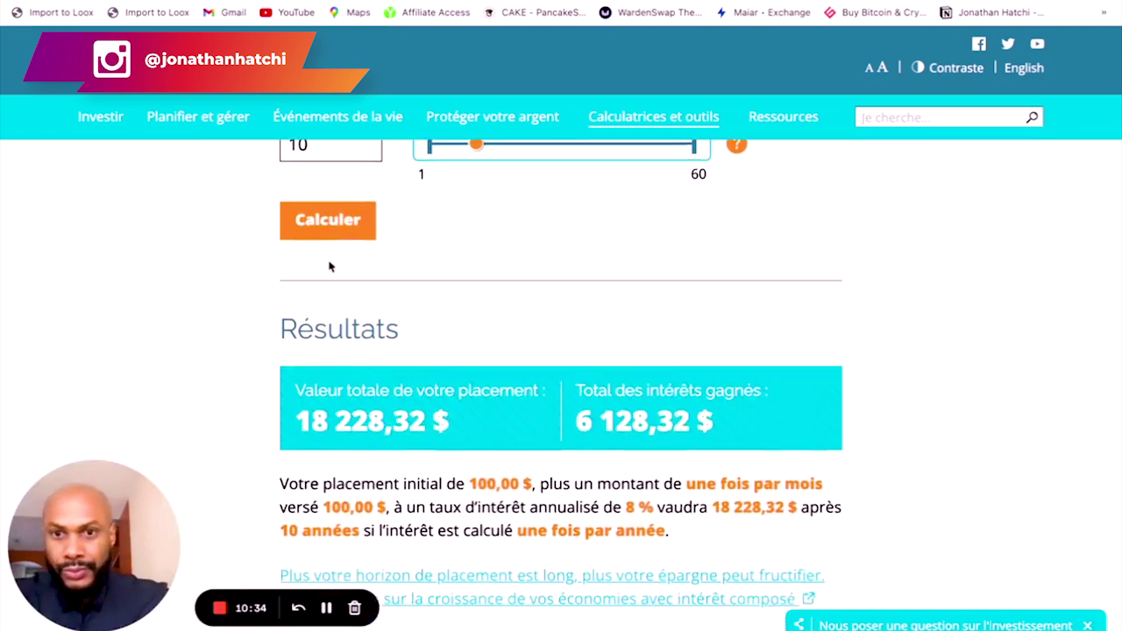
Examine the calculated results, highlighting the total value of the investment and comparing it with the chosen horizon.
{"action": "scroll", "coordinate": [822, 247], "scroll_direction": "down", "scroll_amount": 1}
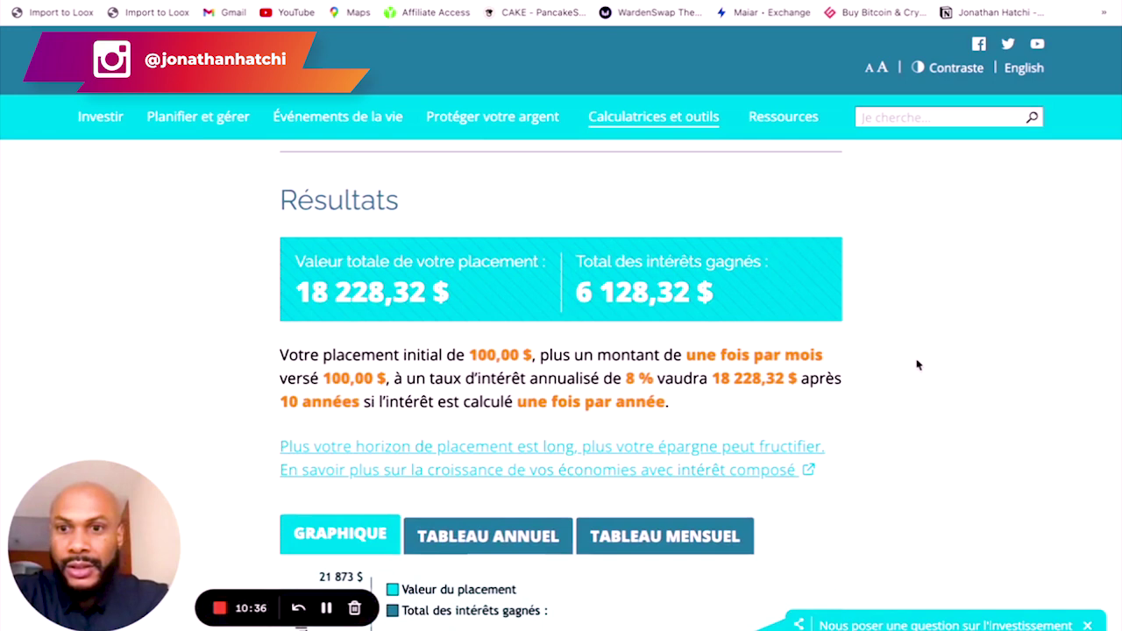
{"action": "scroll", "coordinate": [943, 404], "scroll_direction": "up", "scroll_amount": 2}
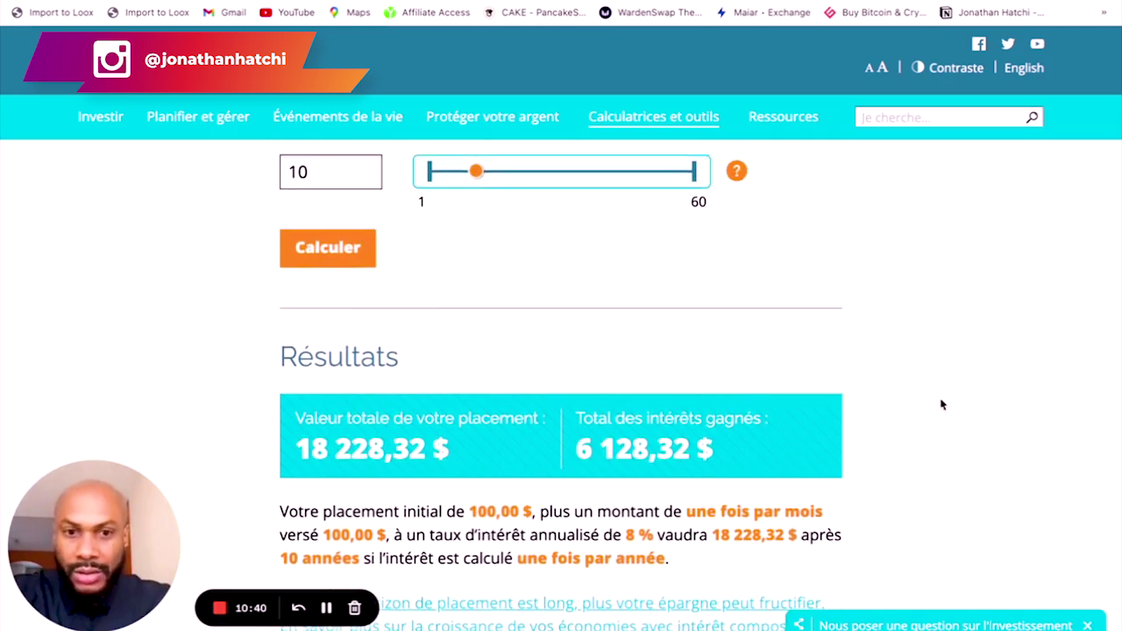
{"action": "scroll", "coordinate": [943, 404], "scroll_direction": "down", "scroll_amount": 1}
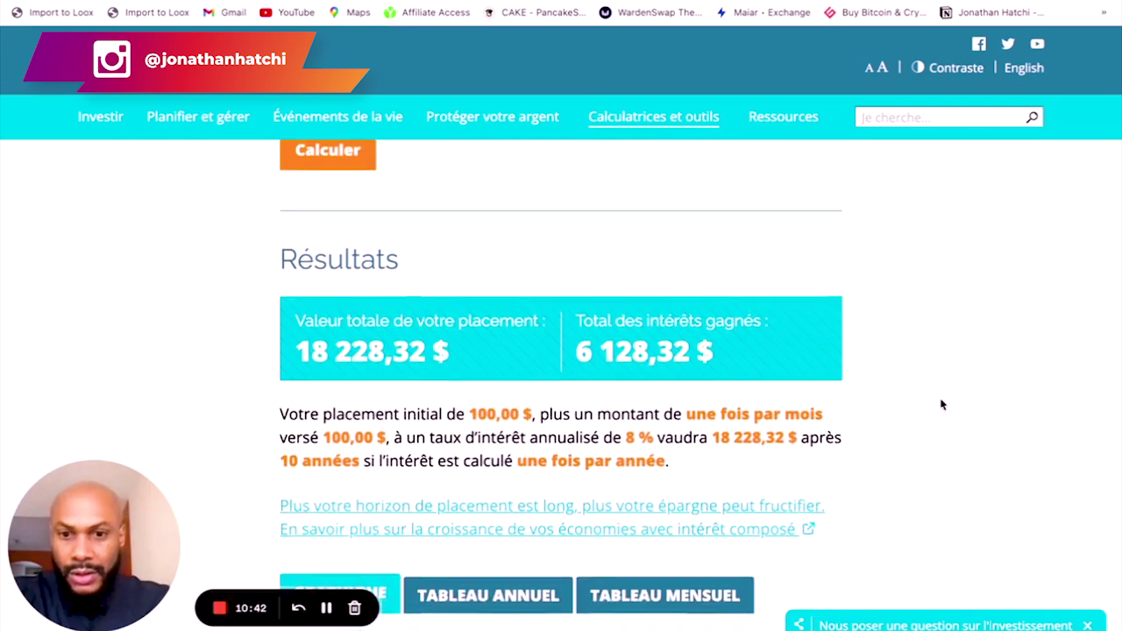
{"action": "scroll", "coordinate": [942, 404], "scroll_direction": "up", "scroll_amount": 2}
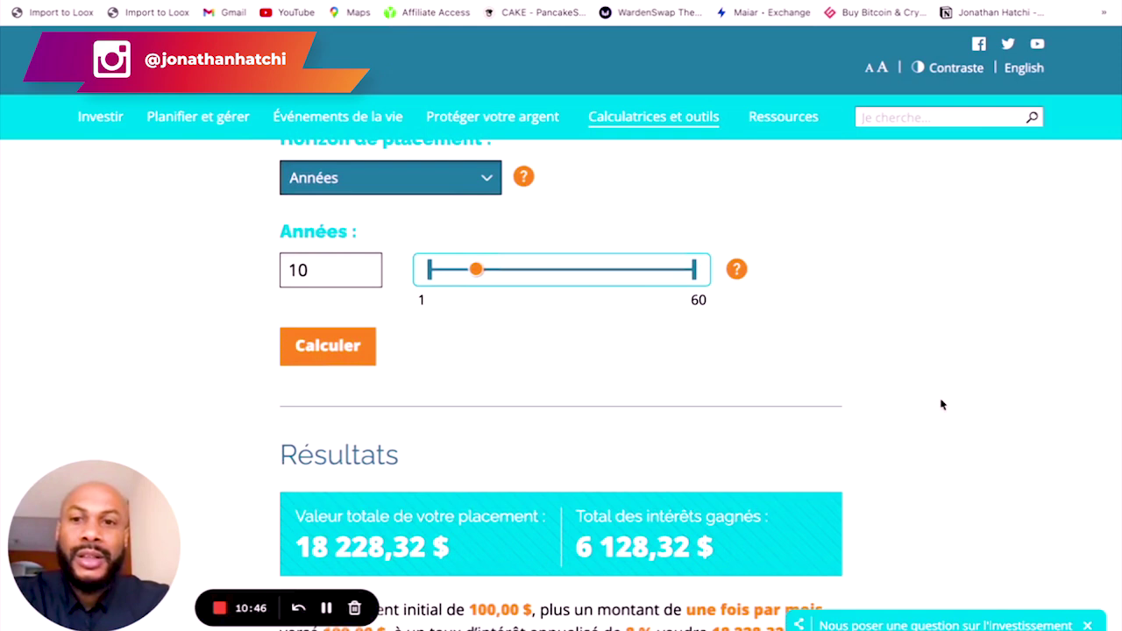
{"action": "scroll", "coordinate": [943, 404], "scroll_direction": "down", "scroll_amount": 1}
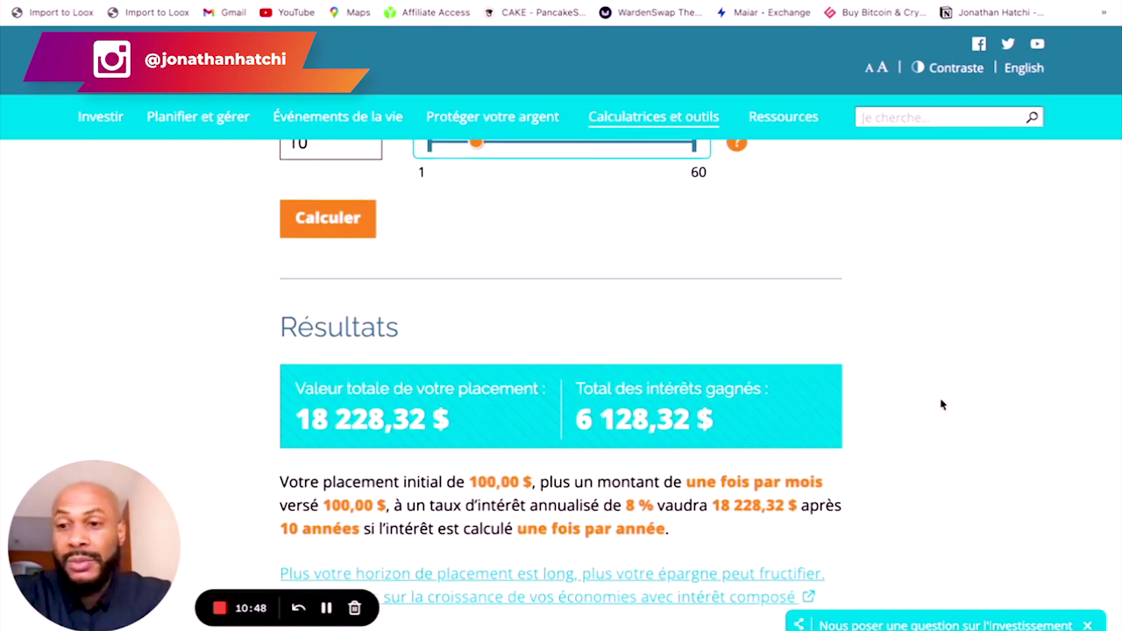
{"action": "scroll", "coordinate": [943, 404], "scroll_direction": "up", "scroll_amount": 4}
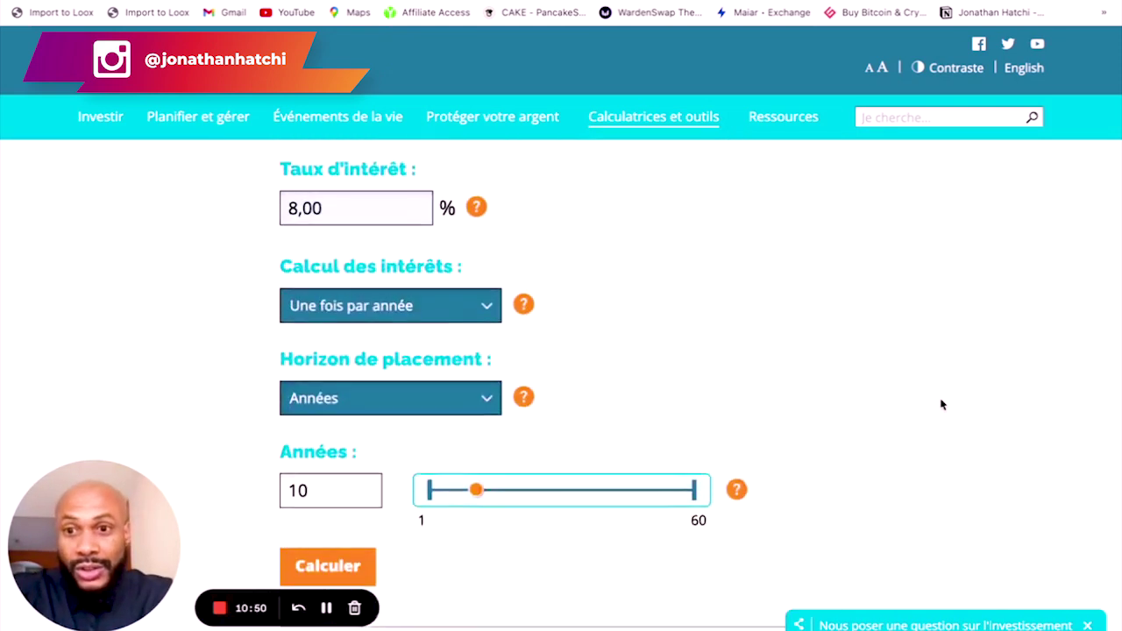
{"action": "scroll", "coordinate": [942, 404], "scroll_direction": "down", "scroll_amount": 4}
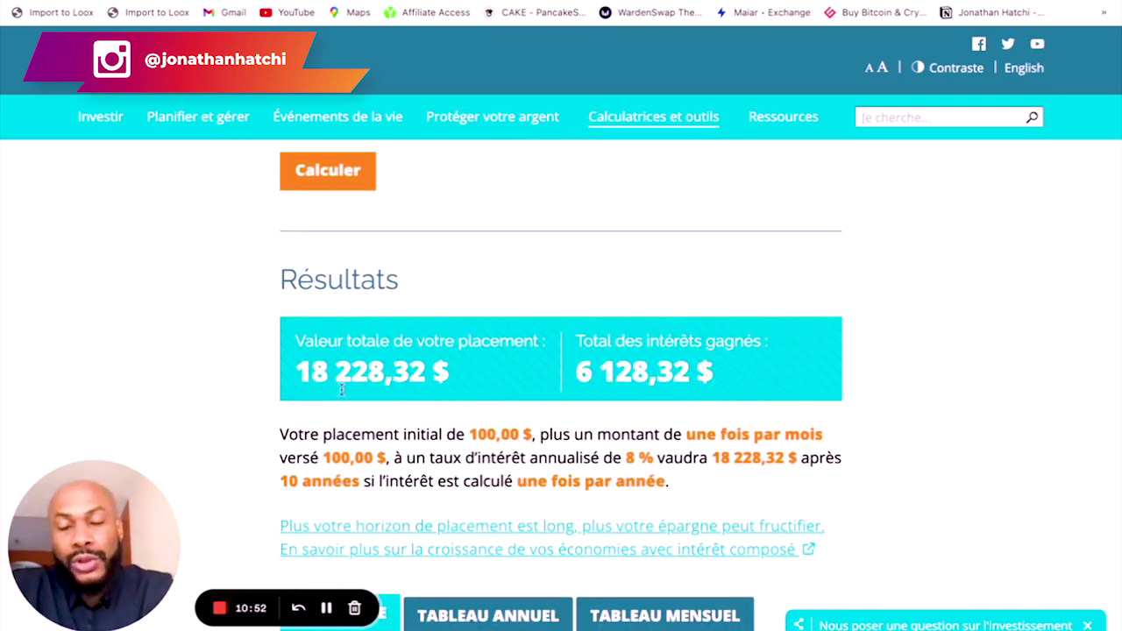
{"action": "left_click_drag", "start_coordinate": [298, 372], "coordinate": [452, 373]}
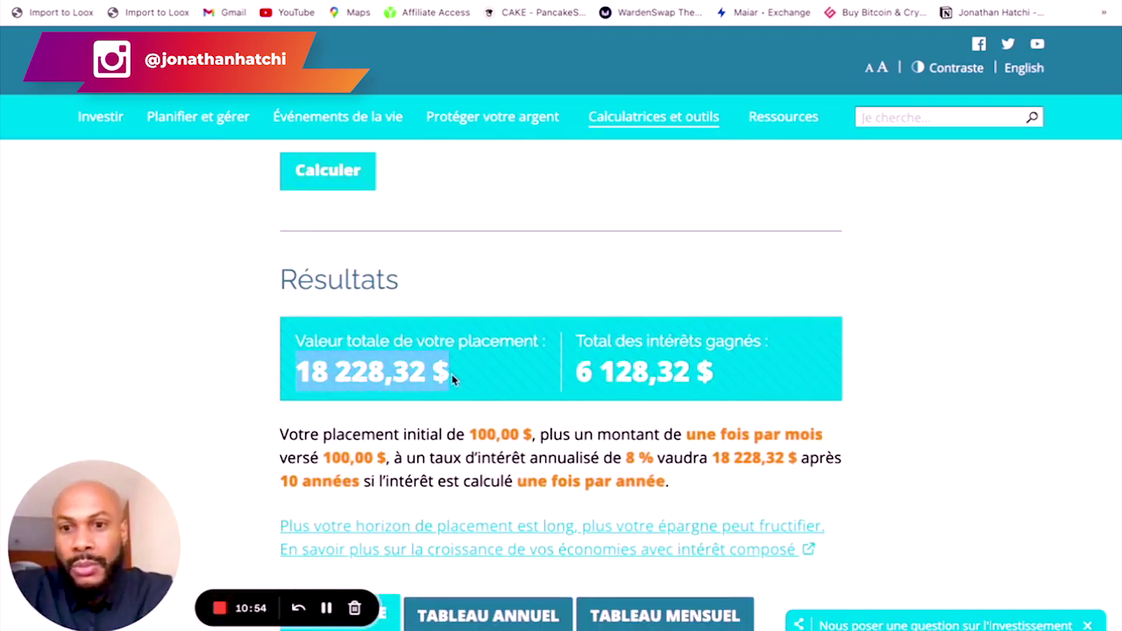
{"action": "left_click", "coordinate": [701, 285]}
Review the calculator's entered parameters, from the initial investment and monthly contribution to the interest rate and horizon.
{"action": "scroll", "coordinate": [884, 319], "scroll_direction": "up", "scroll_amount": 1}
{"action": "scroll", "coordinate": [884, 318], "scroll_direction": "up", "scroll_amount": 5}
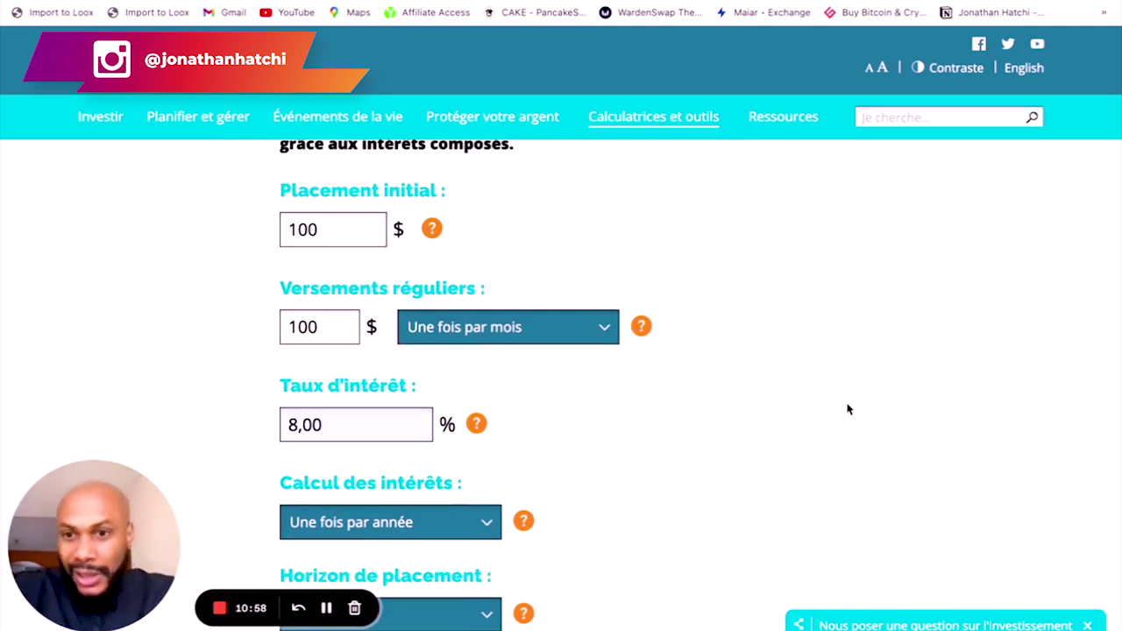
{"action": "scroll", "coordinate": [786, 312], "scroll_direction": "up", "scroll_amount": 1}
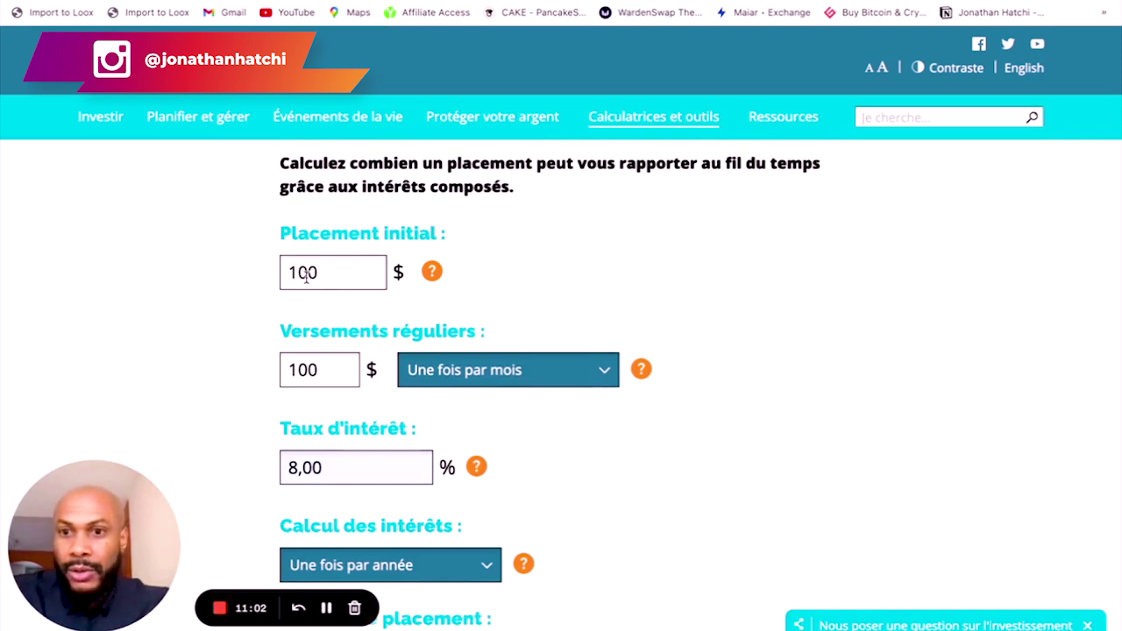
{"action": "double_click", "coordinate": [294, 373]}
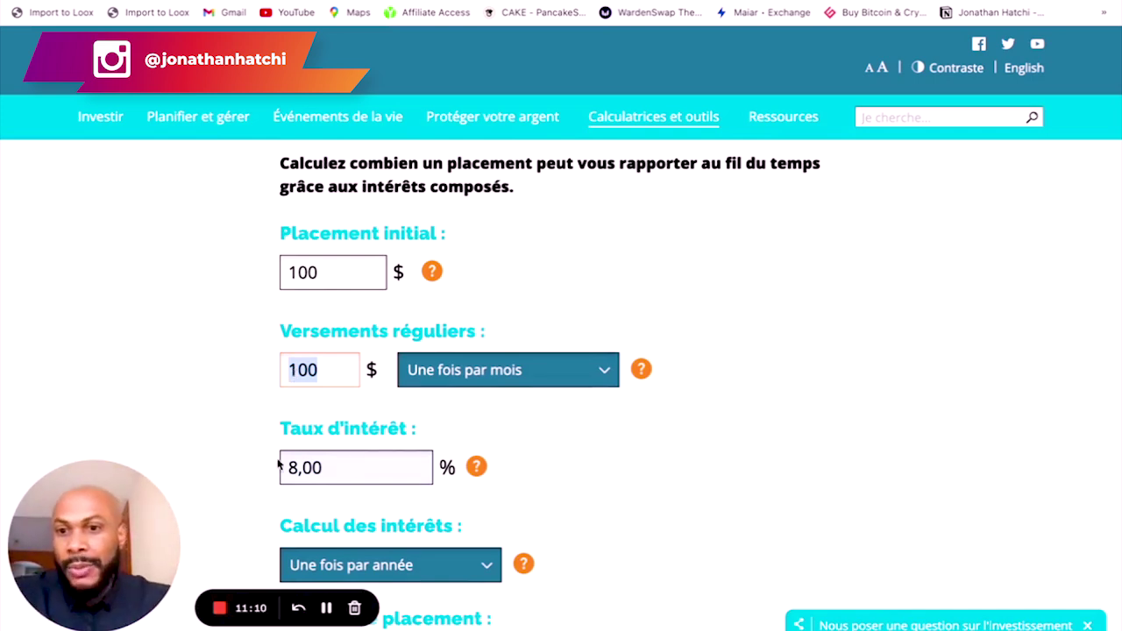
{"action": "scroll", "coordinate": [646, 514], "scroll_direction": "down", "scroll_amount": 2}
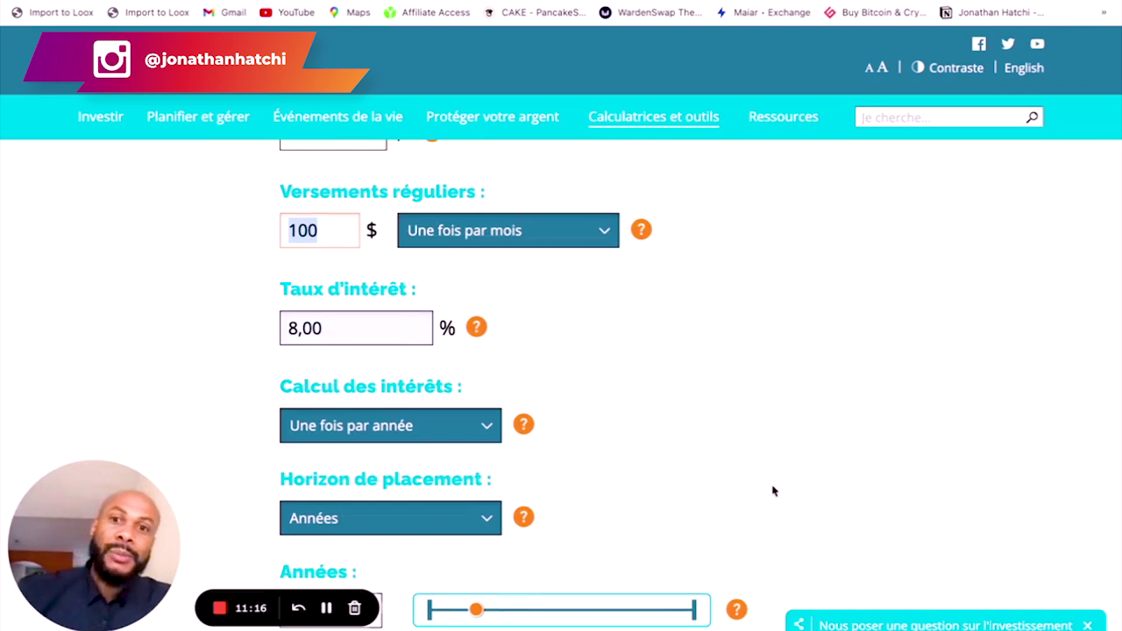
{"action": "scroll", "coordinate": [779, 429], "scroll_direction": "down", "scroll_amount": 2}
{"action": "scroll", "coordinate": [782, 431], "scroll_direction": "up", "scroll_amount": 2}
{"action": "scroll", "coordinate": [782, 430], "scroll_direction": "up", "scroll_amount": 1}
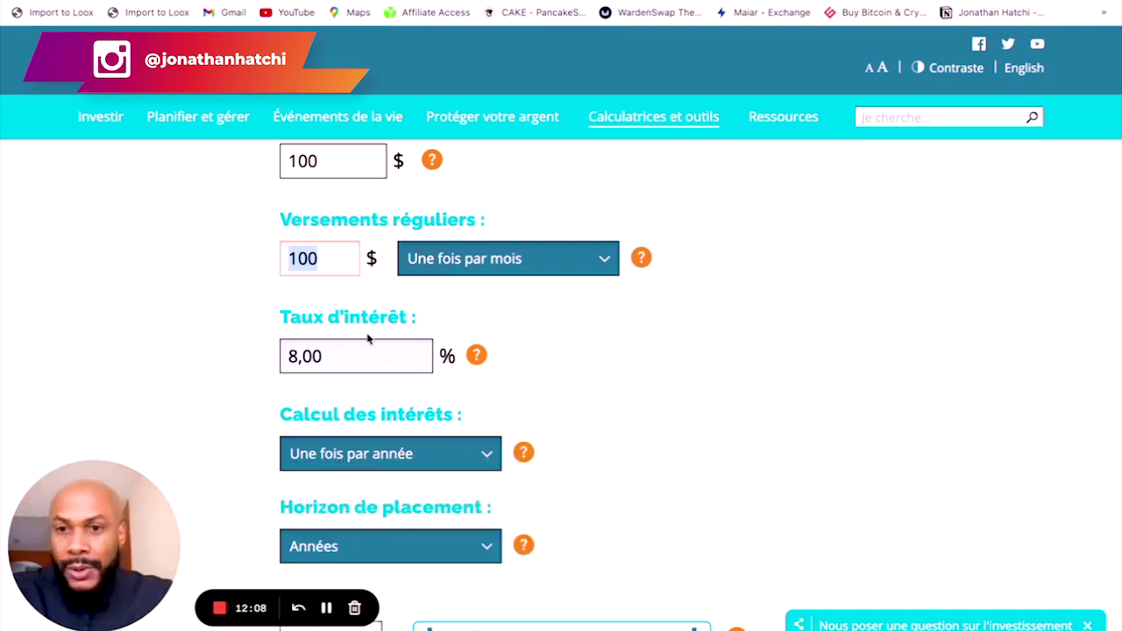
{"action": "scroll", "coordinate": [359, 316], "scroll_direction": "down", "scroll_amount": 1}
{"action": "scroll", "coordinate": [320, 279], "scroll_direction": "up", "scroll_amount": 2}
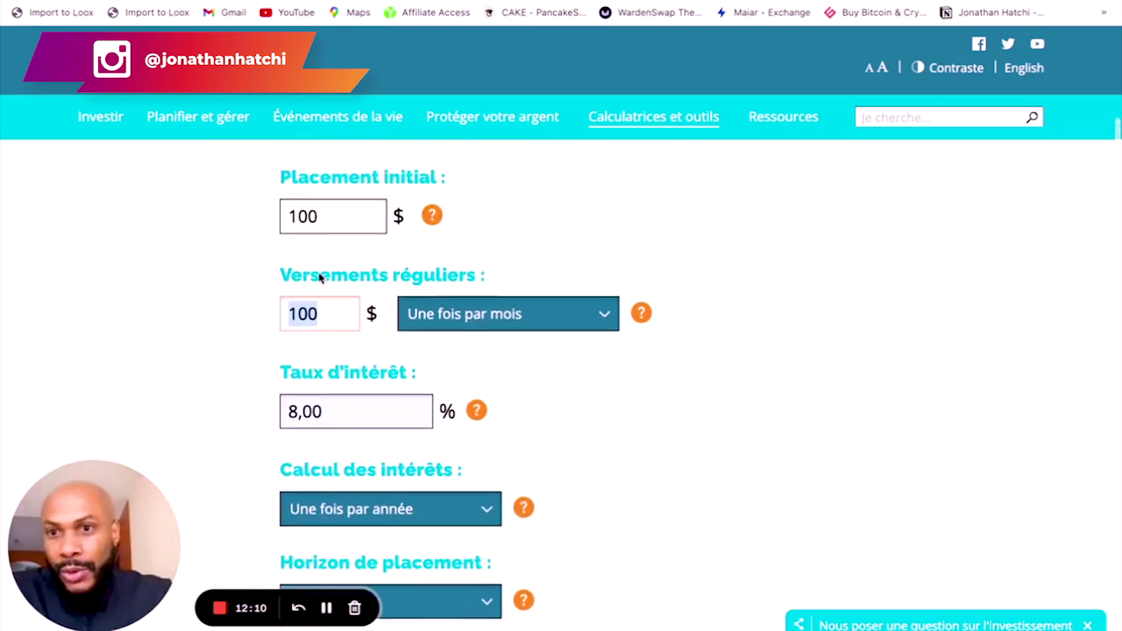
{"action": "double_click", "coordinate": [318, 218]}
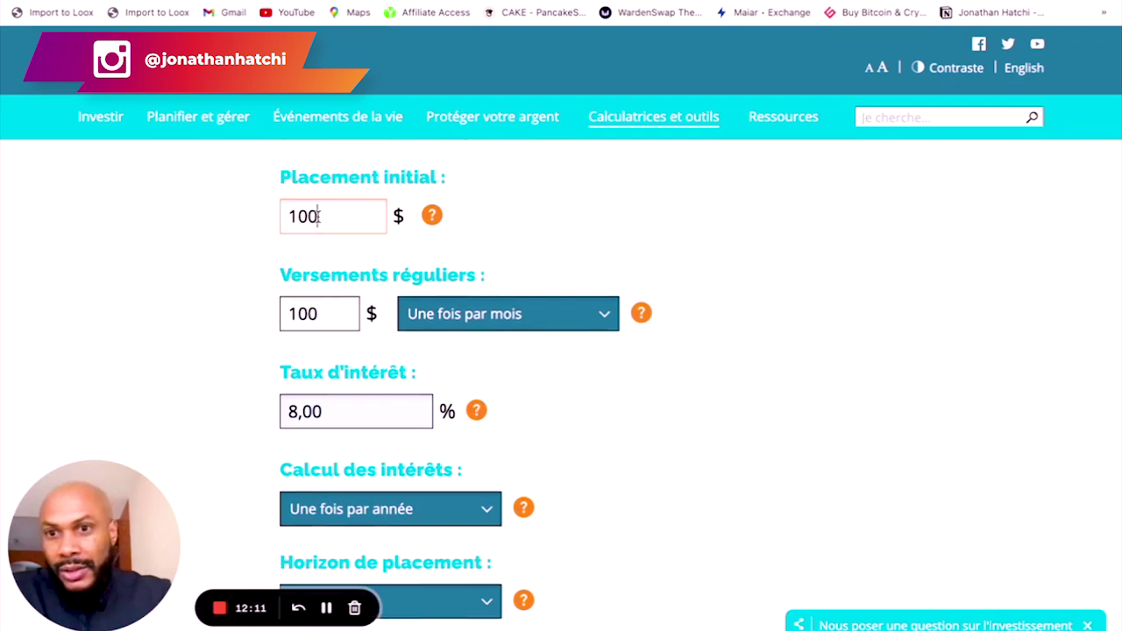
{"action": "double_click", "coordinate": [318, 316]}
{"action": "scroll", "coordinate": [442, 405], "scroll_direction": "down", "scroll_amount": 1}
{"action": "scroll", "coordinate": [442, 405], "scroll_direction": "down", "scroll_amount": 1}
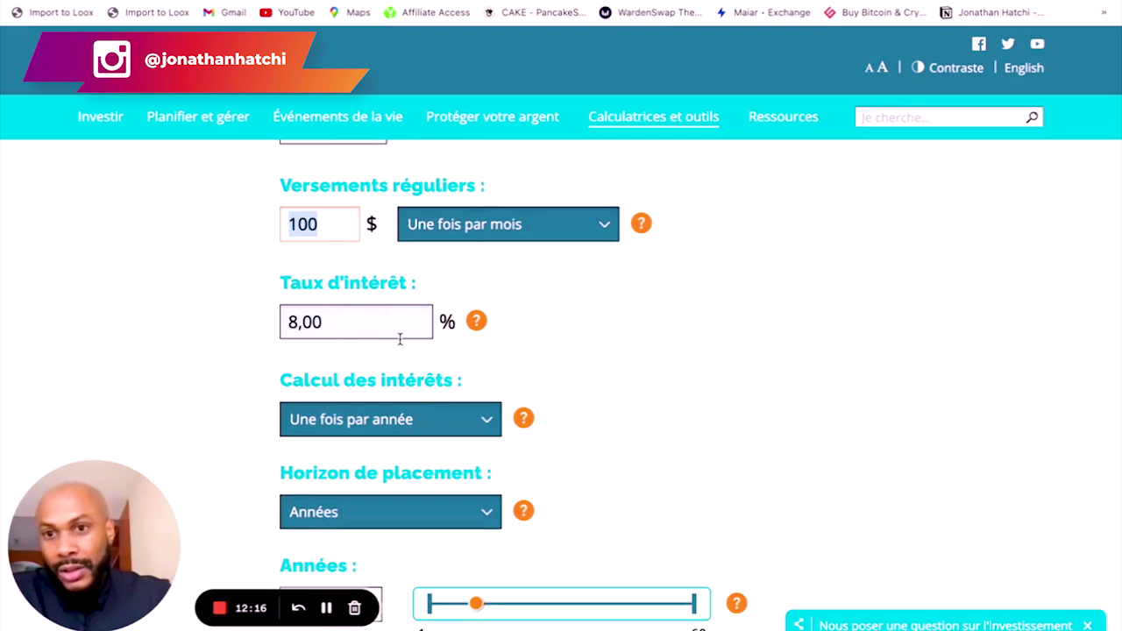
Set the regular contribution to 104 $, keeping the once-a-month frequency.
{"action": "scroll", "coordinate": [421, 346], "scroll_direction": "up", "scroll_amount": 2}
{"action": "scroll", "coordinate": [412, 342], "scroll_direction": "down", "scroll_amount": 2}
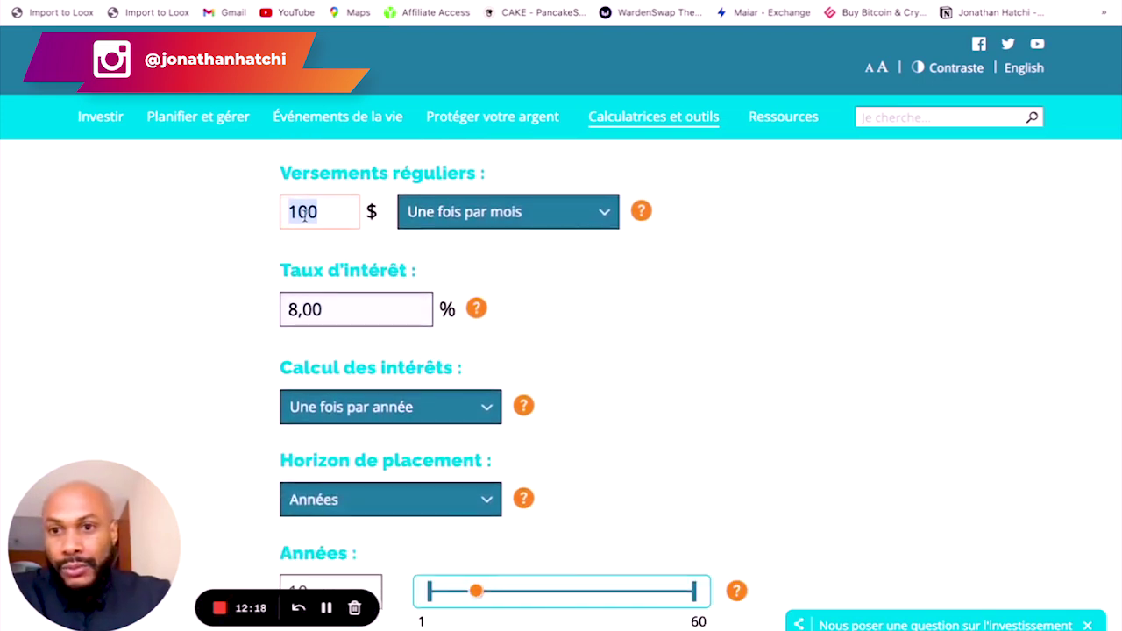
{"action": "type", "text": "104"}
Set the interest rate to 15 %.
{"action": "scroll", "coordinate": [328, 215], "scroll_direction": "up", "scroll_amount": 2}
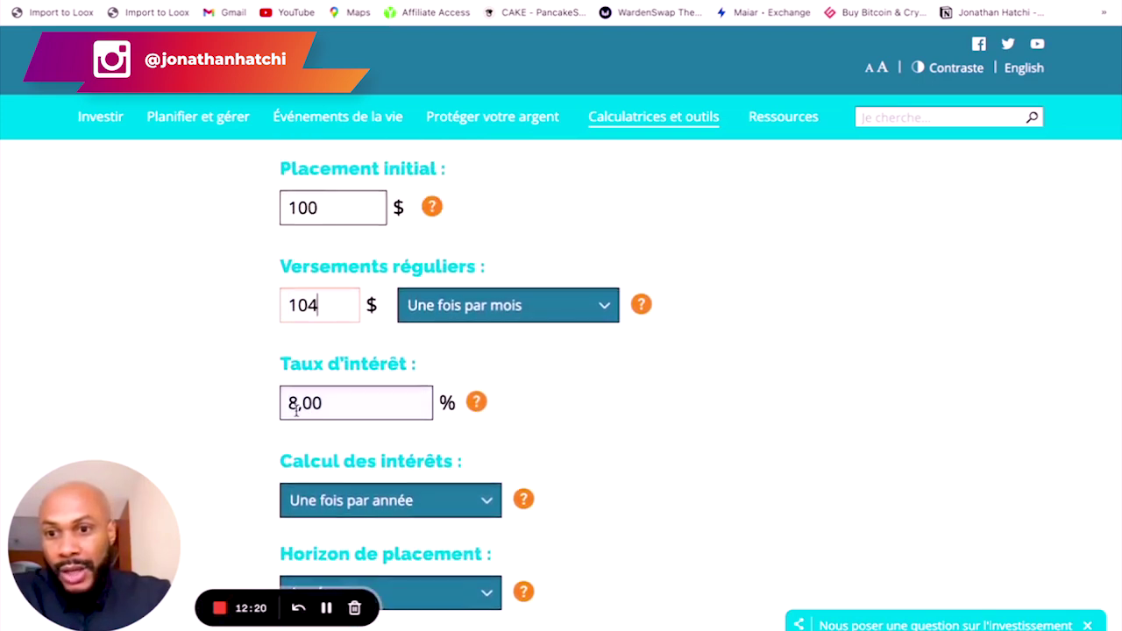
{"action": "double_click", "coordinate": [290, 404]}
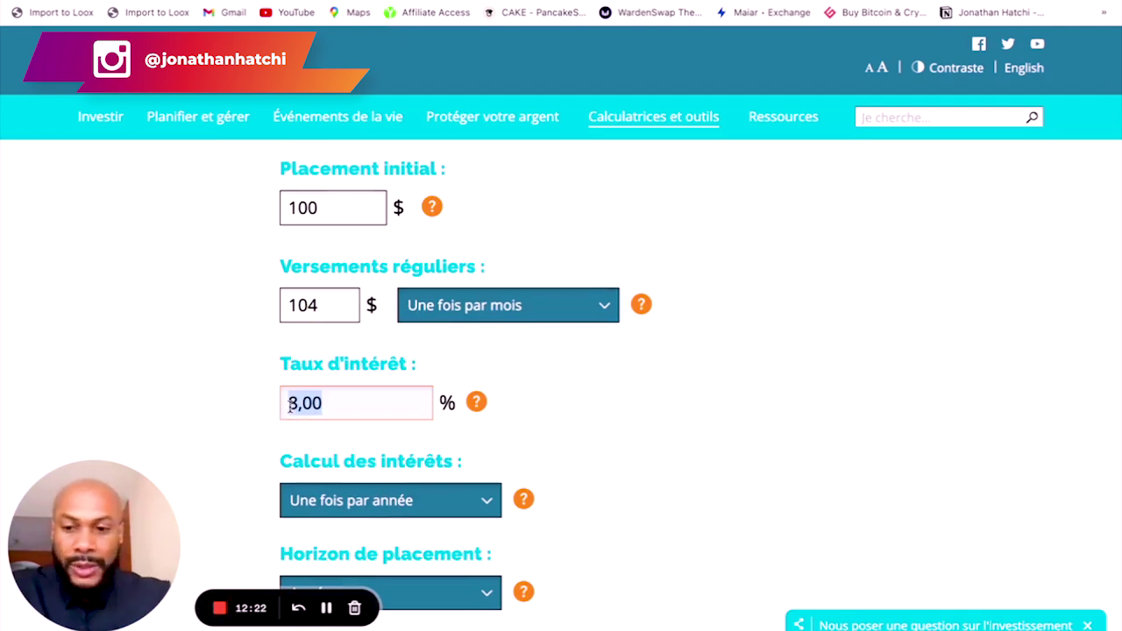
{"action": "type", "text": "14,"}
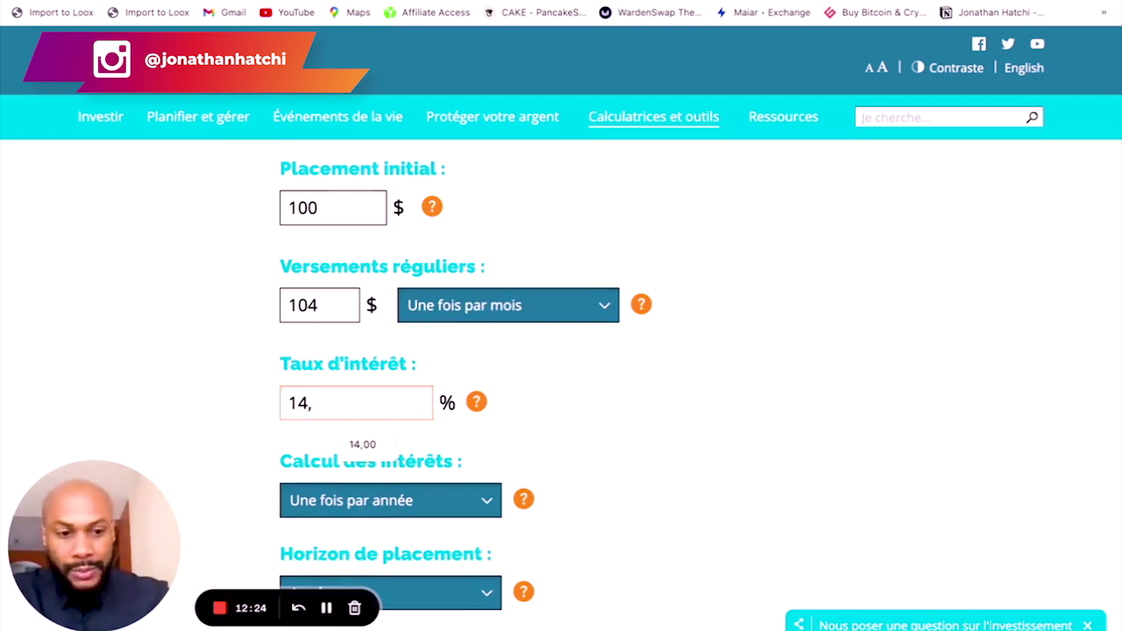
{"action": "key", "text": "BackSpace"}
{"action": "key", "text": "BackSpace"}
{"action": "type", "text": "5"}
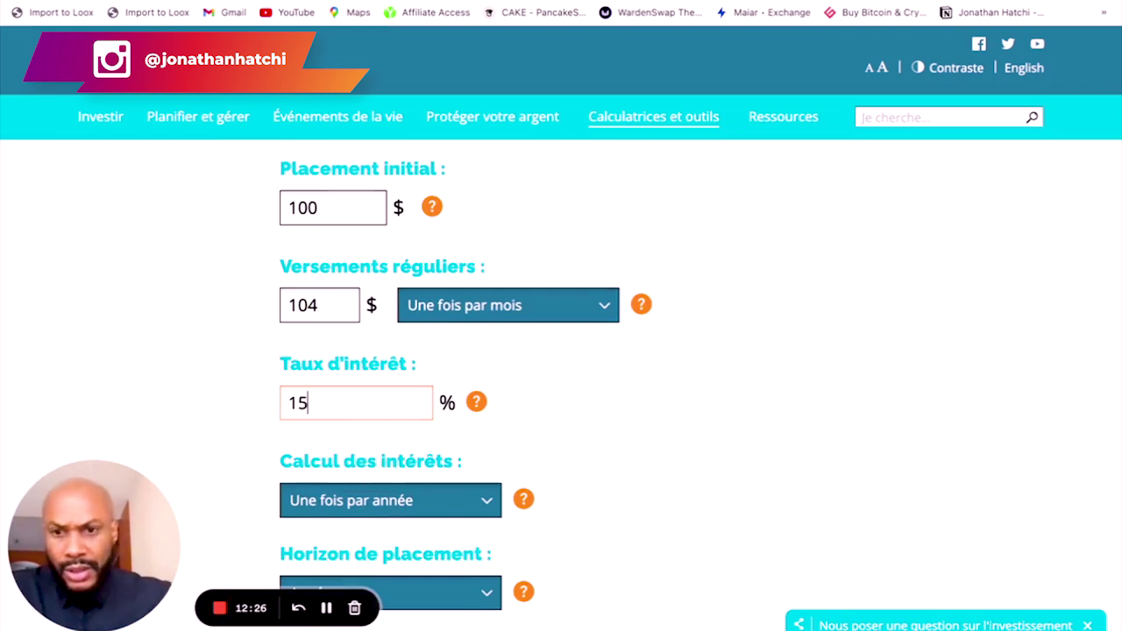
{"action": "left_click", "coordinate": [551, 395]}
Calculate the 10-year result for the 104 $ contribution at 15 % and view the results summary.
{"action": "scroll", "coordinate": [550, 398], "scroll_direction": "down", "scroll_amount": 2}
{"action": "scroll", "coordinate": [550, 395], "scroll_direction": "down", "scroll_amount": 1}
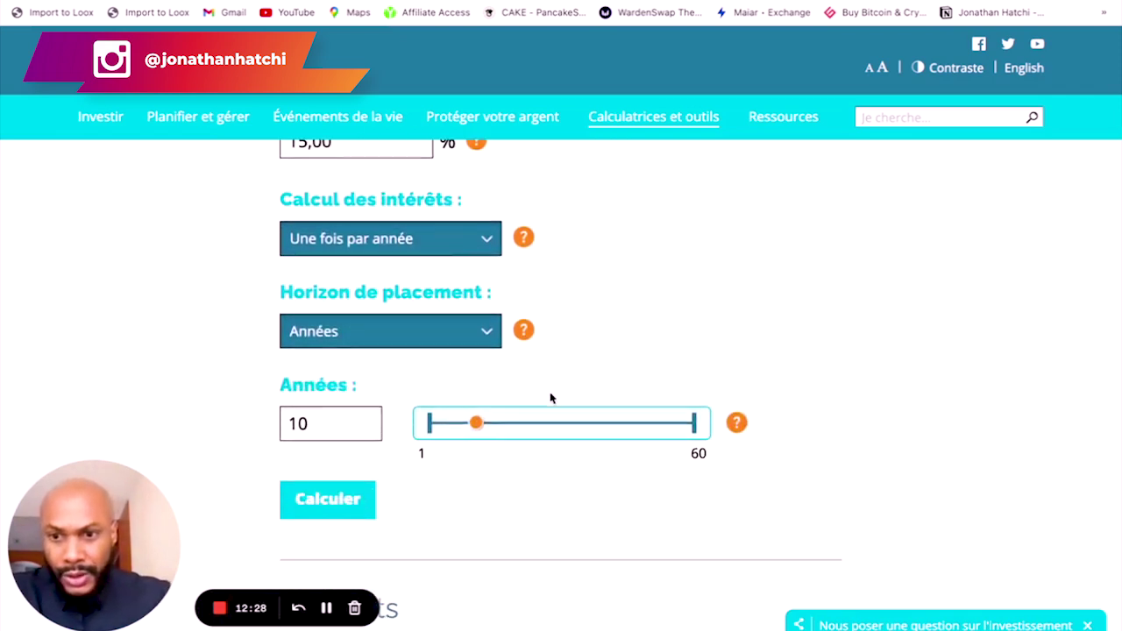
{"action": "left_click", "coordinate": [353, 500]}
{"action": "scroll", "coordinate": [513, 429], "scroll_direction": "down", "scroll_amount": 2}
{"action": "scroll", "coordinate": [513, 429], "scroll_direction": "down", "scroll_amount": 3}
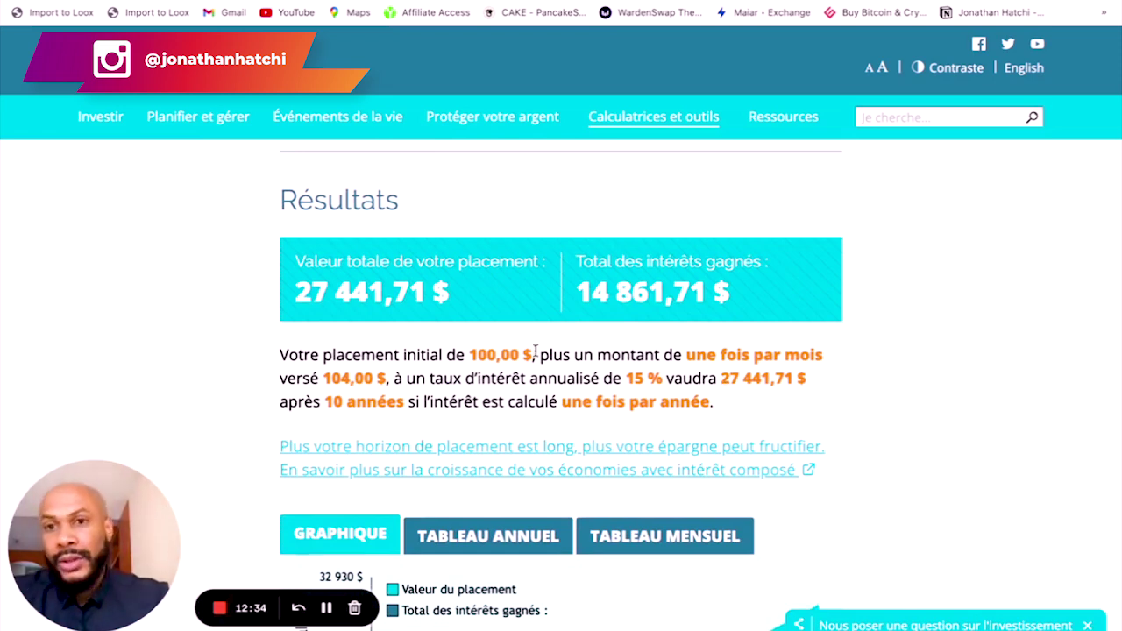
Review the entered parameters from the horizon up to the initial investment, highlighting the initial amount.
{"action": "scroll", "coordinate": [536, 352], "scroll_direction": "up", "scroll_amount": 3}
{"action": "scroll", "coordinate": [537, 356], "scroll_direction": "up", "scroll_amount": 3}
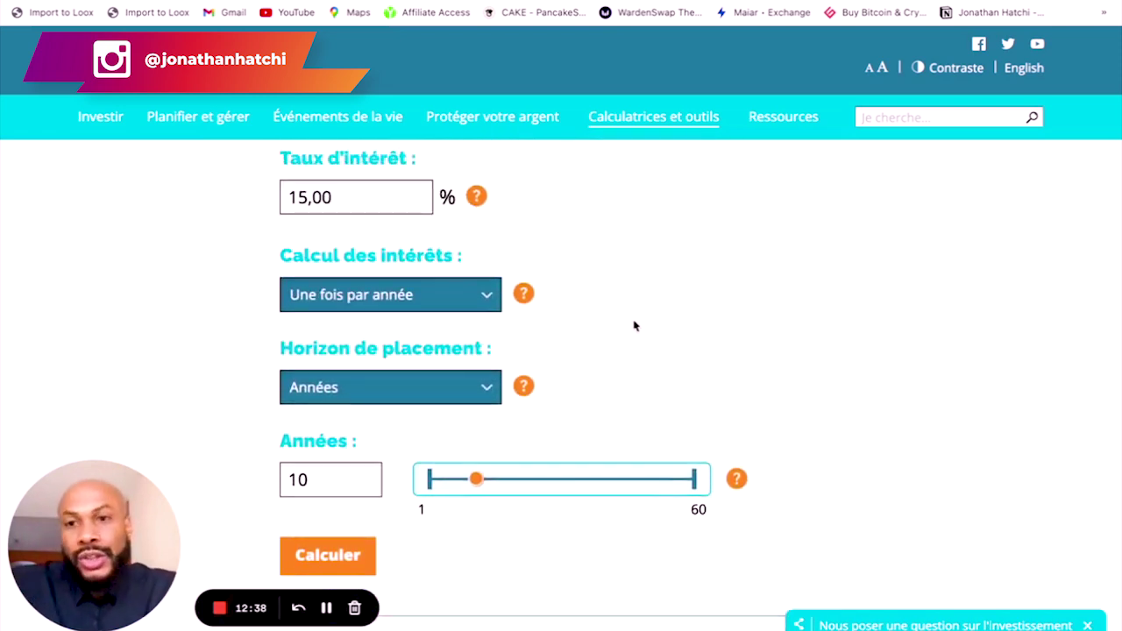
{"action": "scroll", "coordinate": [635, 326], "scroll_direction": "up", "scroll_amount": 3}
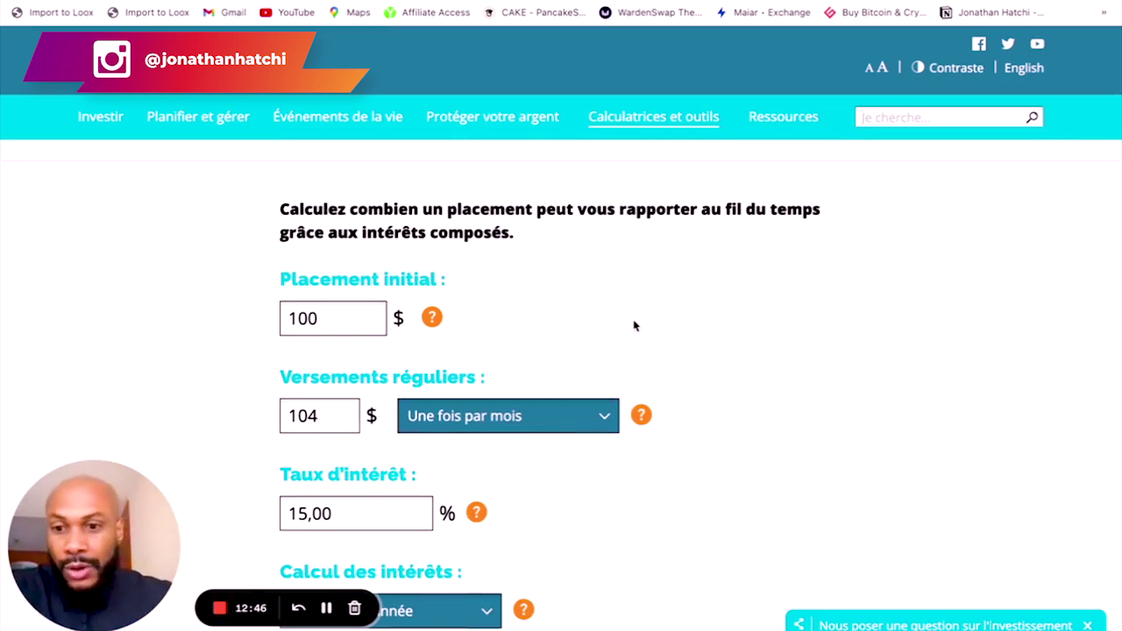
{"action": "scroll", "coordinate": [634, 326], "scroll_direction": "down", "scroll_amount": 3}
{"action": "scroll", "coordinate": [651, 347], "scroll_direction": "up", "scroll_amount": 1}
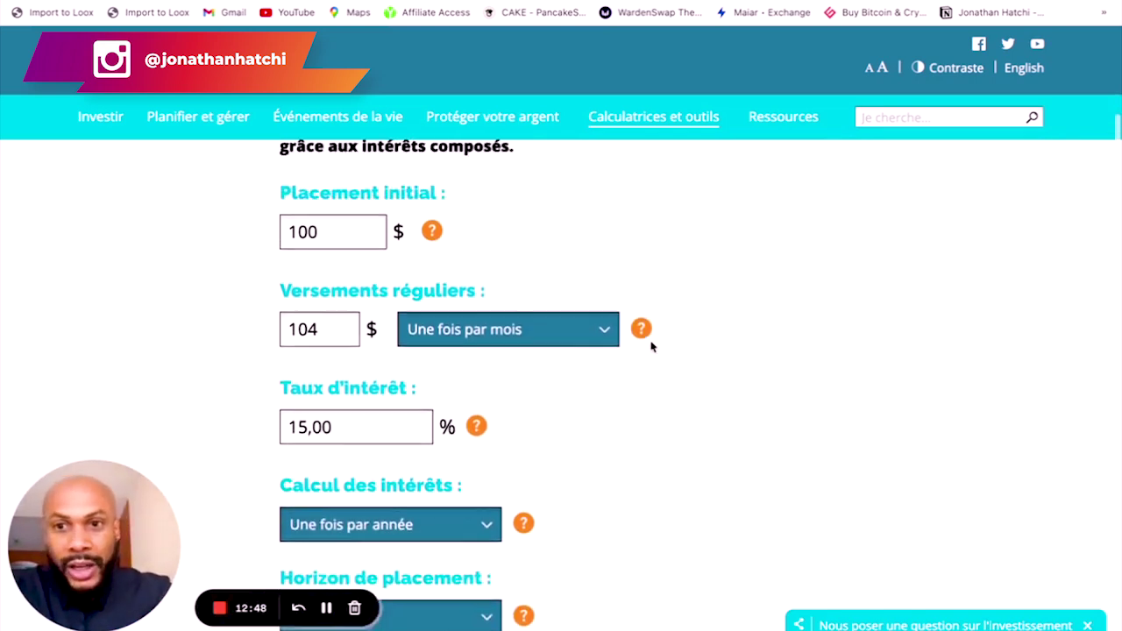
{"action": "scroll", "coordinate": [651, 347], "scroll_direction": "up", "scroll_amount": 2}
{"action": "left_click", "coordinate": [318, 331]}
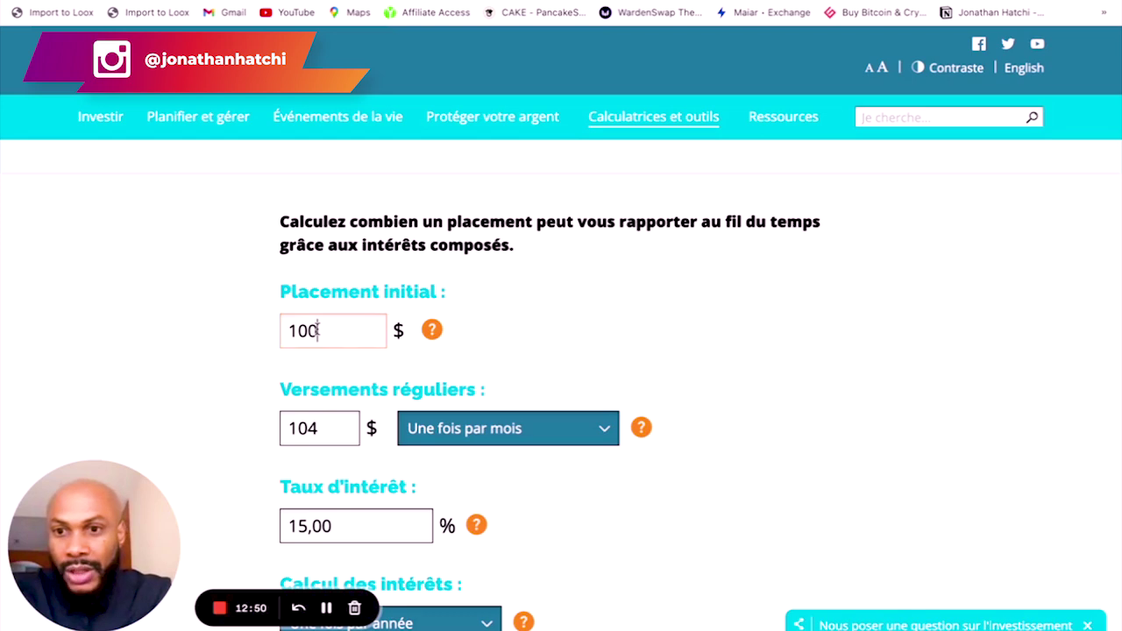
{"action": "double_click", "coordinate": [317, 330]}
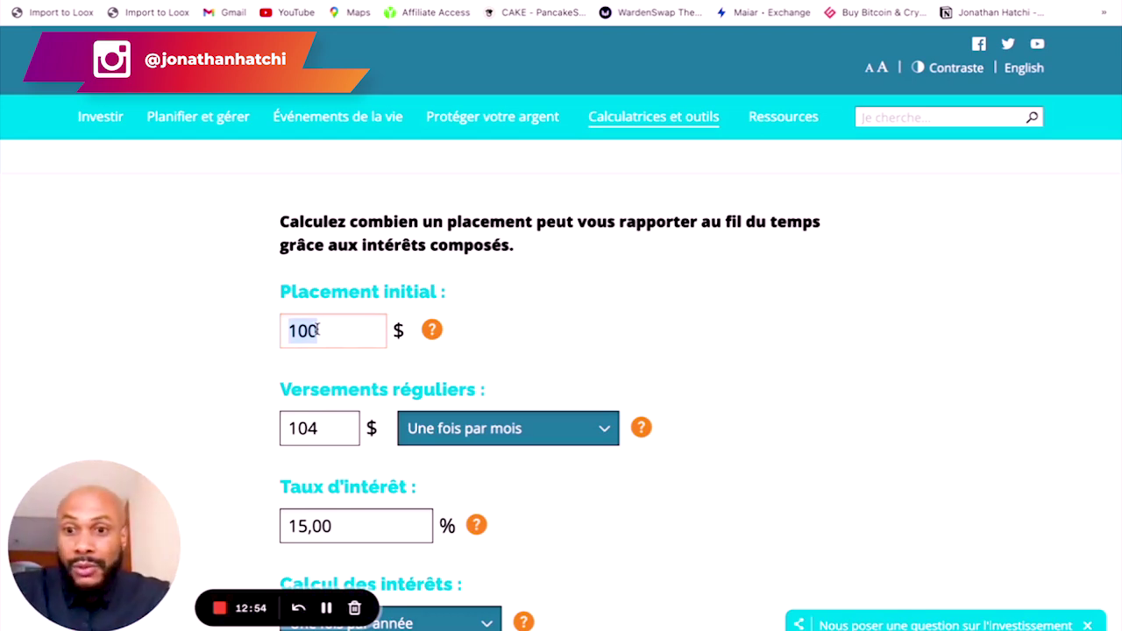
{"action": "left_click", "coordinate": [499, 331]}
Set the regular monthly contribution to 1 500 $.
{"action": "scroll", "coordinate": [503, 333], "scroll_direction": "down", "scroll_amount": 2}
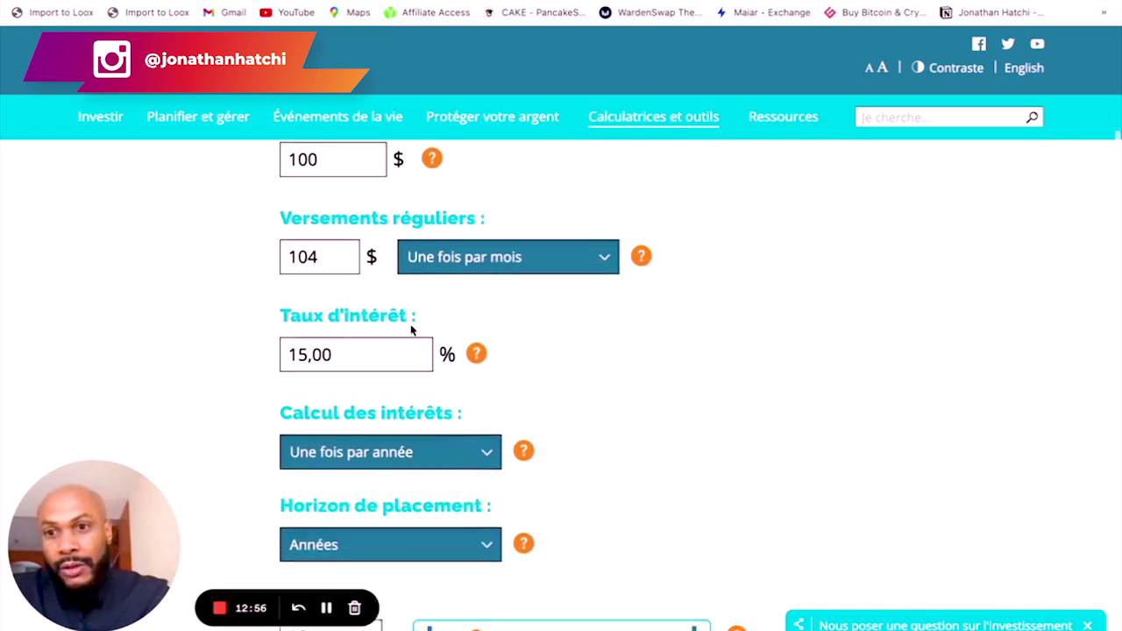
{"action": "double_click", "coordinate": [324, 261]}
{"action": "type", "text": "1500"}
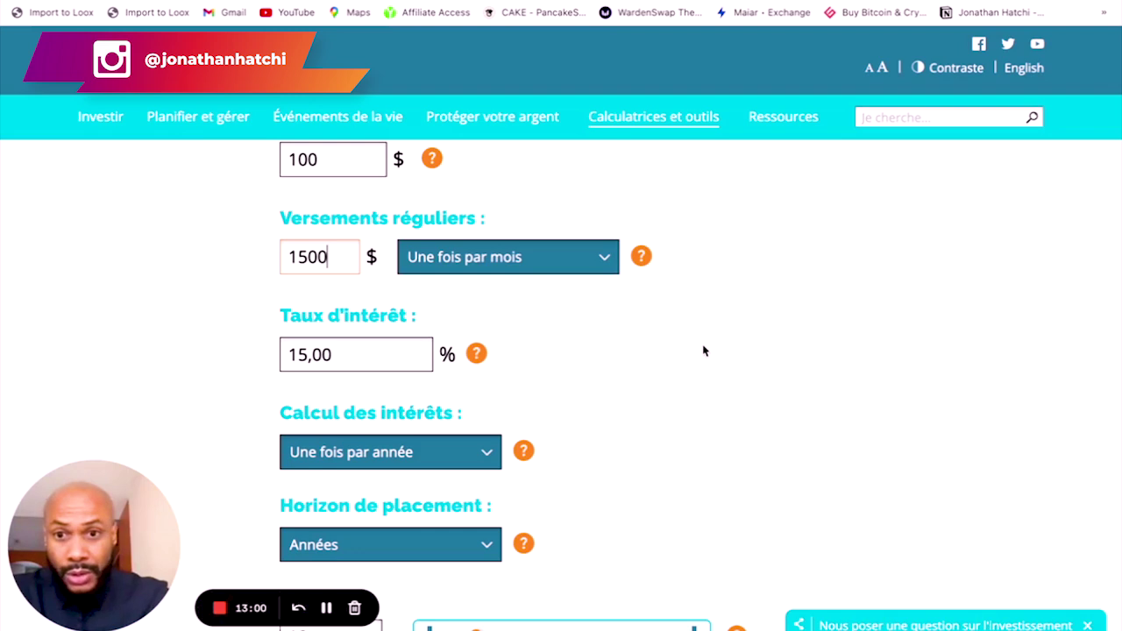
{"action": "left_click", "coordinate": [694, 379]}
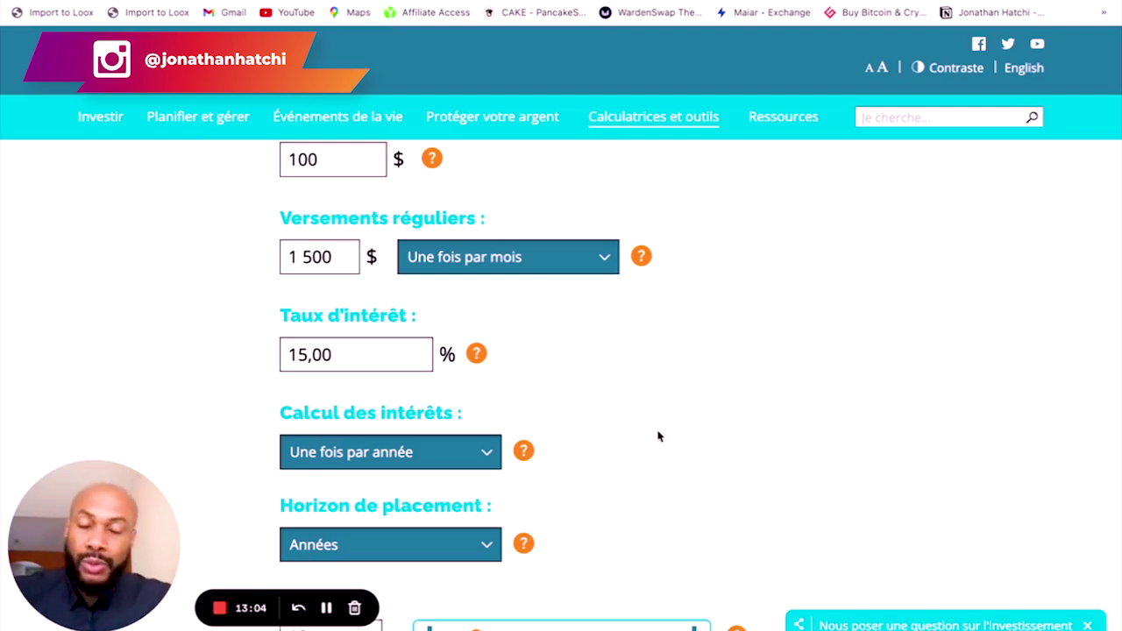
Examine the previous results alongside the horizon, interest rate, regular contribution and initial investment.
{"action": "scroll", "coordinate": [659, 437], "scroll_direction": "down", "scroll_amount": 3}
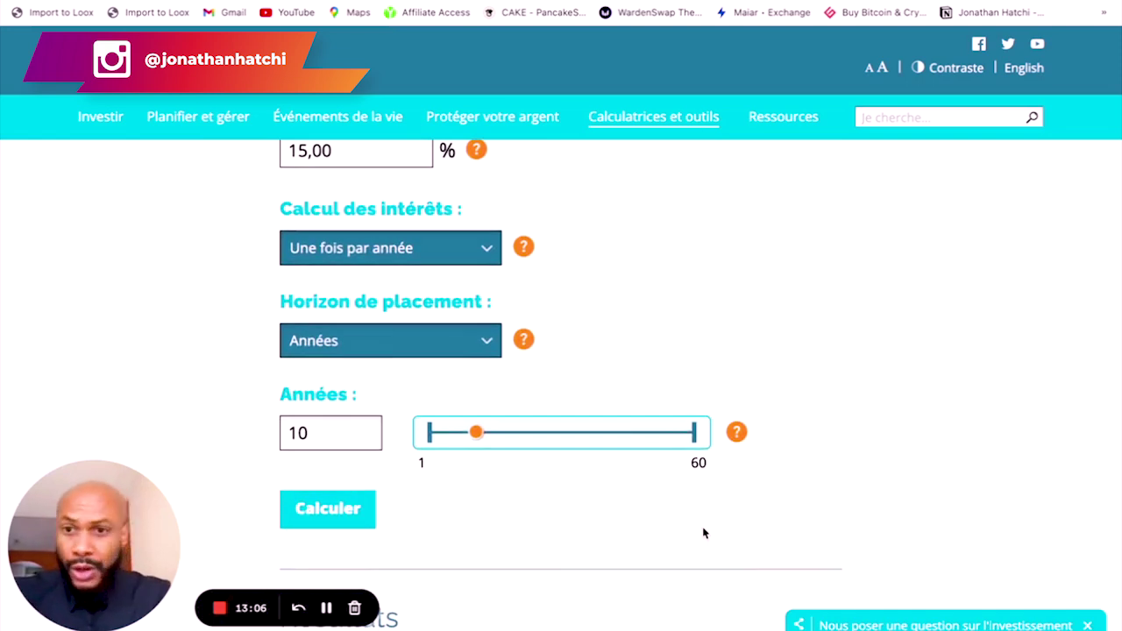
{"action": "scroll", "coordinate": [703, 532], "scroll_direction": "down", "scroll_amount": 2}
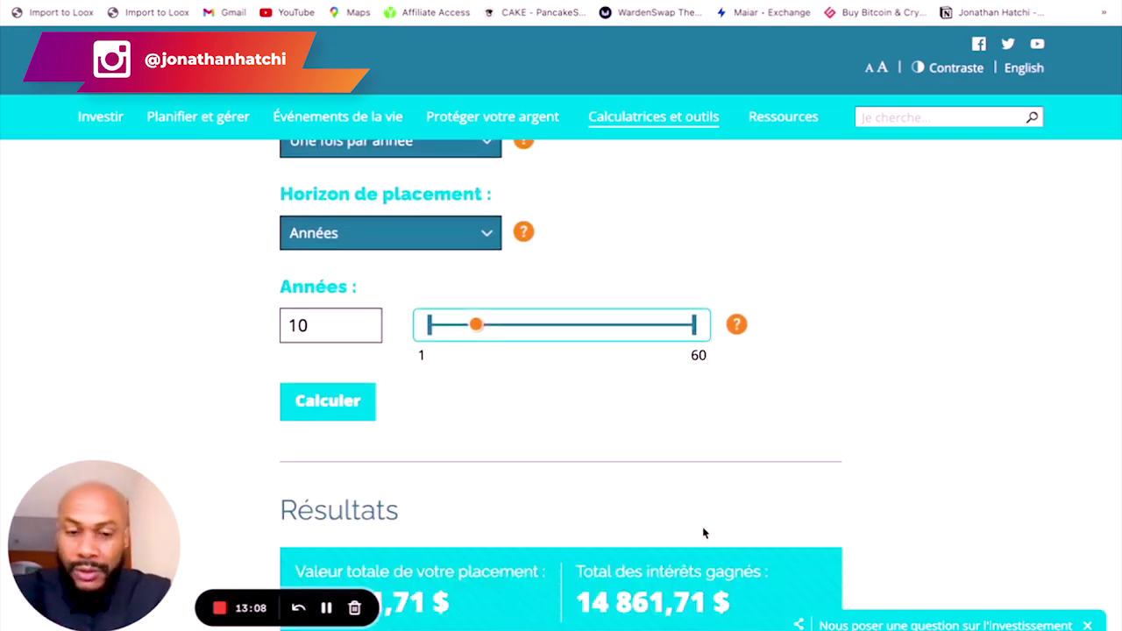
{"action": "scroll", "coordinate": [703, 532], "scroll_direction": "down", "scroll_amount": 3}
{"action": "scroll", "coordinate": [703, 532], "scroll_direction": "up", "scroll_amount": 4}
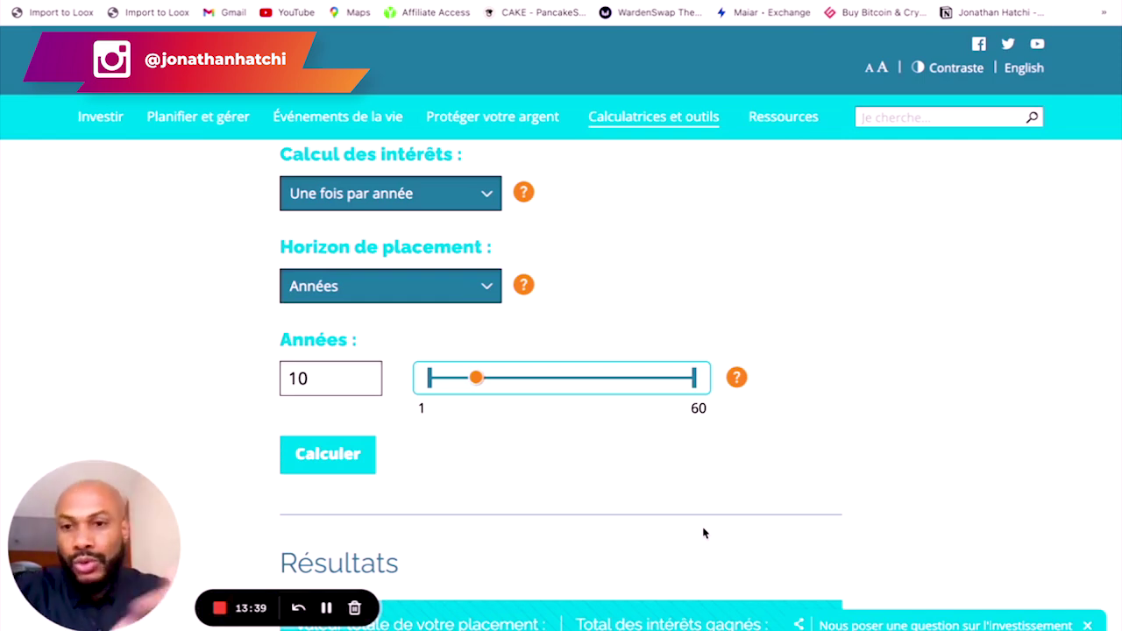
{"action": "scroll", "coordinate": [703, 532], "scroll_direction": "down", "scroll_amount": 1}
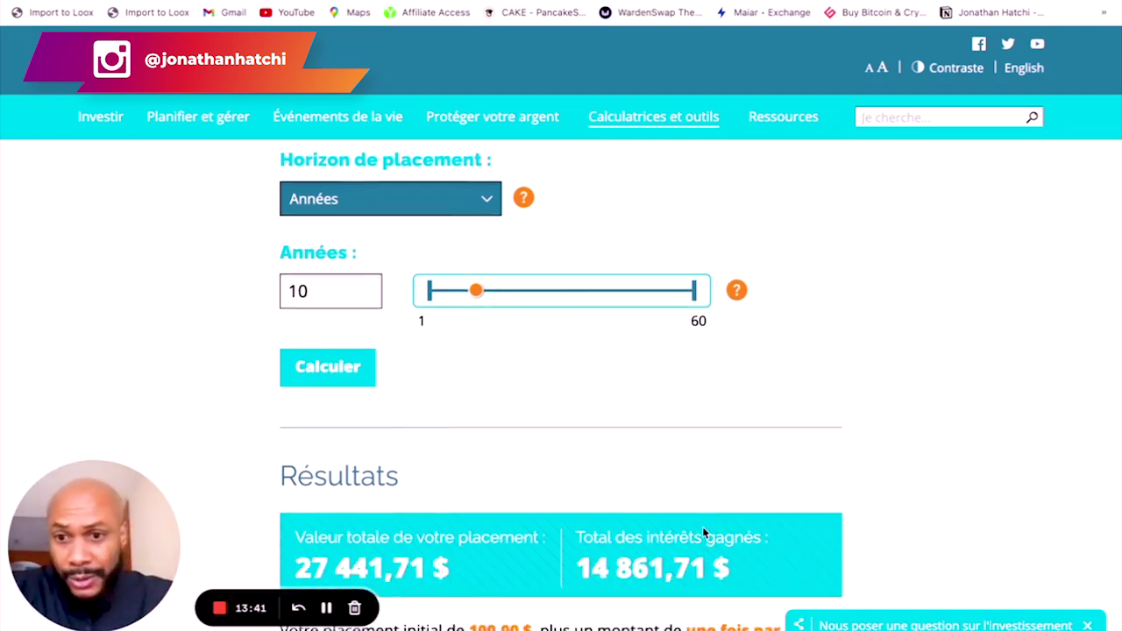
{"action": "scroll", "coordinate": [703, 532], "scroll_direction": "up", "scroll_amount": 2}
{"action": "scroll", "coordinate": [703, 532], "scroll_direction": "down", "scroll_amount": 1}
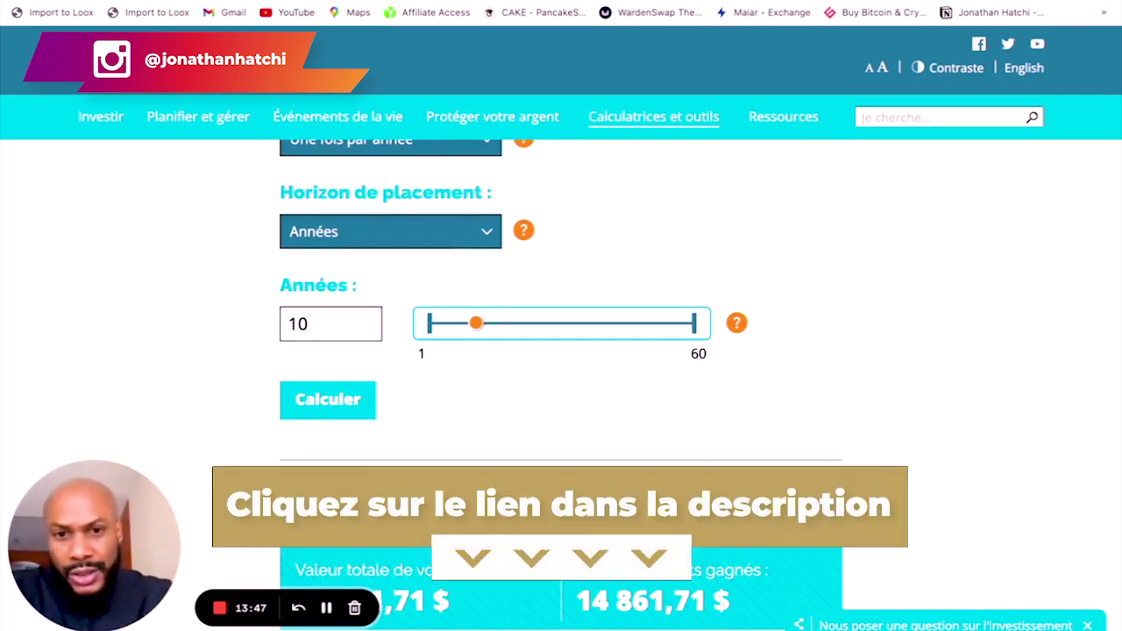
{"action": "scroll", "coordinate": [561, 386], "scroll_direction": "down", "scroll_amount": 2}
{"action": "scroll", "coordinate": [561, 386], "scroll_direction": "up", "scroll_amount": 2}
{"action": "scroll", "coordinate": [561, 385], "scroll_direction": "down", "scroll_amount": 1}
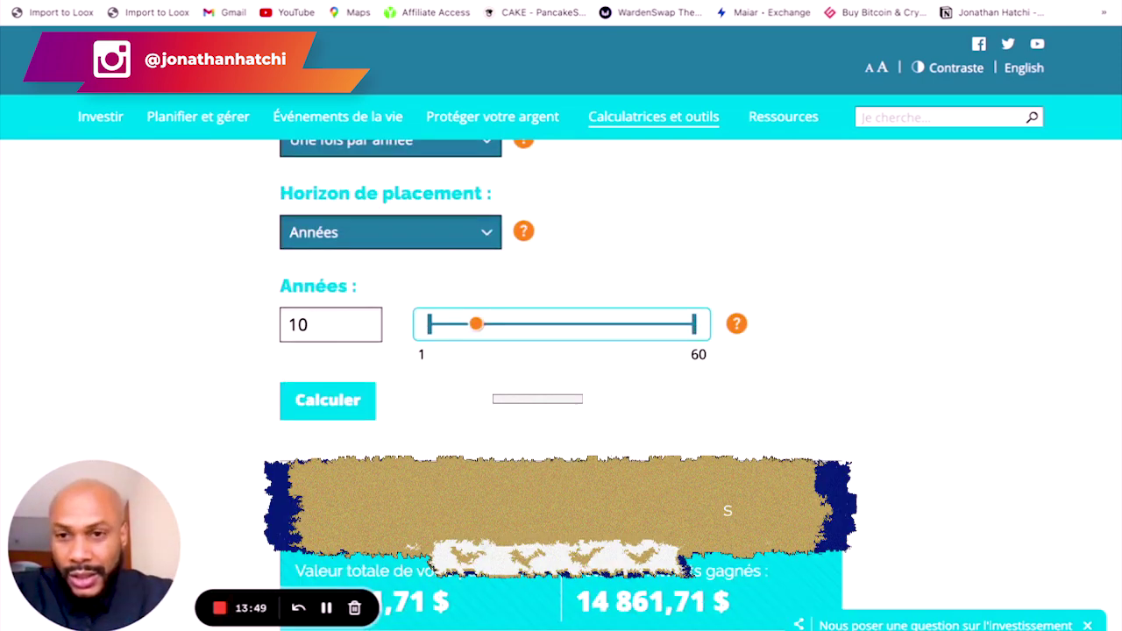
{"action": "scroll", "coordinate": [704, 531], "scroll_direction": "up", "scroll_amount": 2}
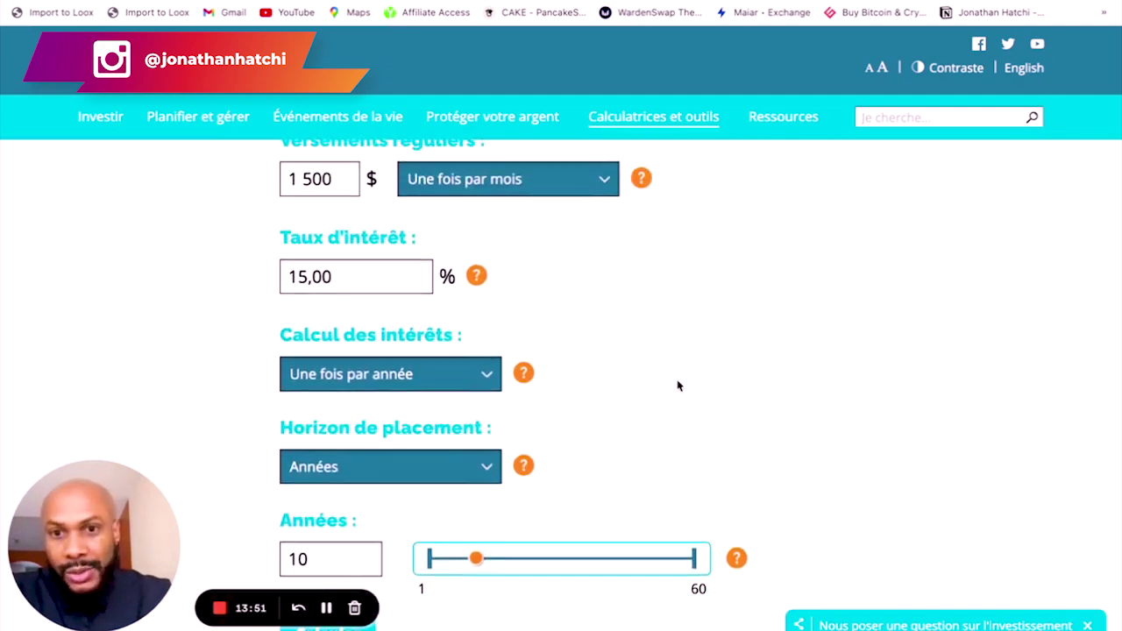
{"action": "scroll", "coordinate": [678, 385], "scroll_direction": "up", "scroll_amount": 1}
{"action": "scroll", "coordinate": [677, 386], "scroll_direction": "down", "scroll_amount": 1}
{"action": "scroll", "coordinate": [678, 386], "scroll_direction": "up", "scroll_amount": 1}
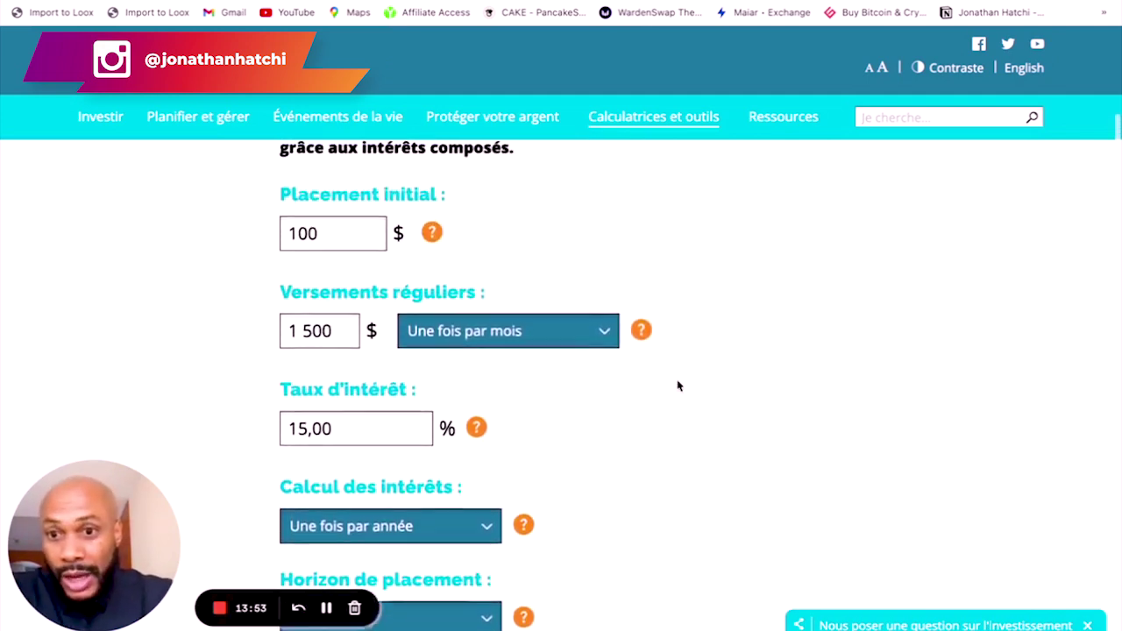
{"action": "scroll", "coordinate": [678, 385], "scroll_direction": "up", "scroll_amount": 1}
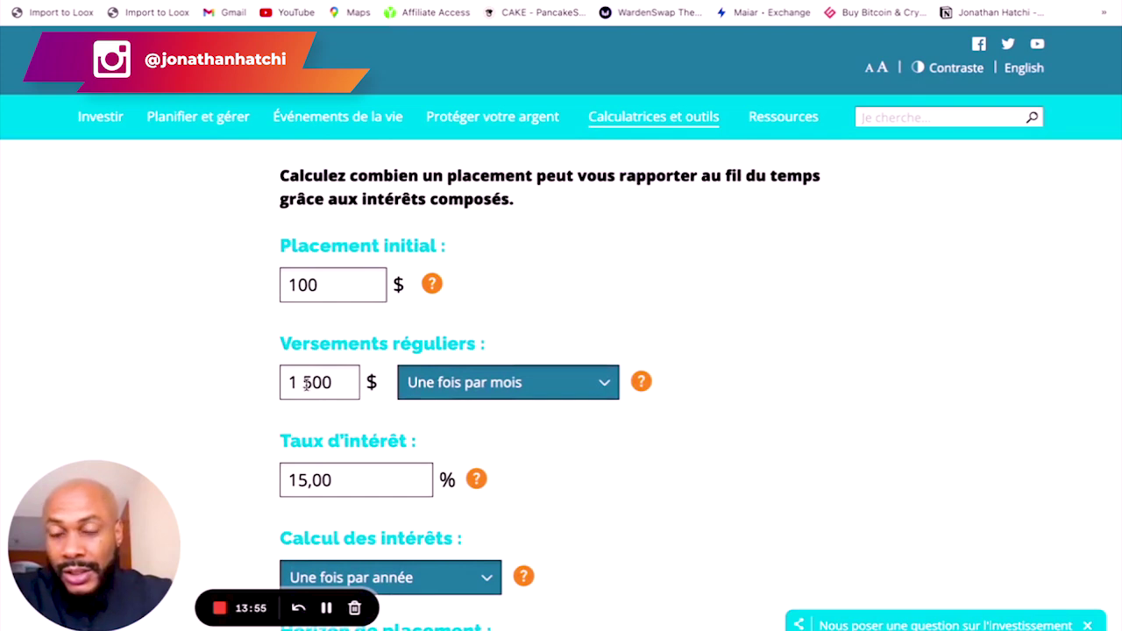
Calculate the 10-year result for the 1 500 $ monthly contribution and highlight the total value of the investment.
{"action": "scroll", "coordinate": [545, 434], "scroll_direction": "down", "scroll_amount": 3}
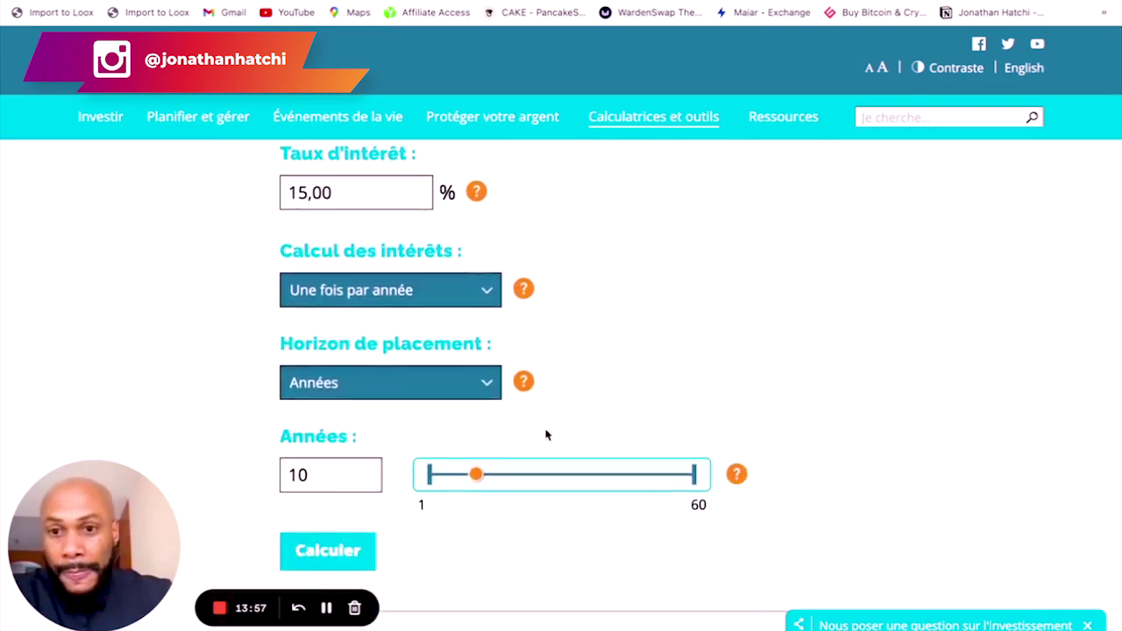
{"action": "scroll", "coordinate": [545, 434], "scroll_direction": "down", "scroll_amount": 5}
{"action": "scroll", "coordinate": [546, 434], "scroll_direction": "up", "scroll_amount": 3}
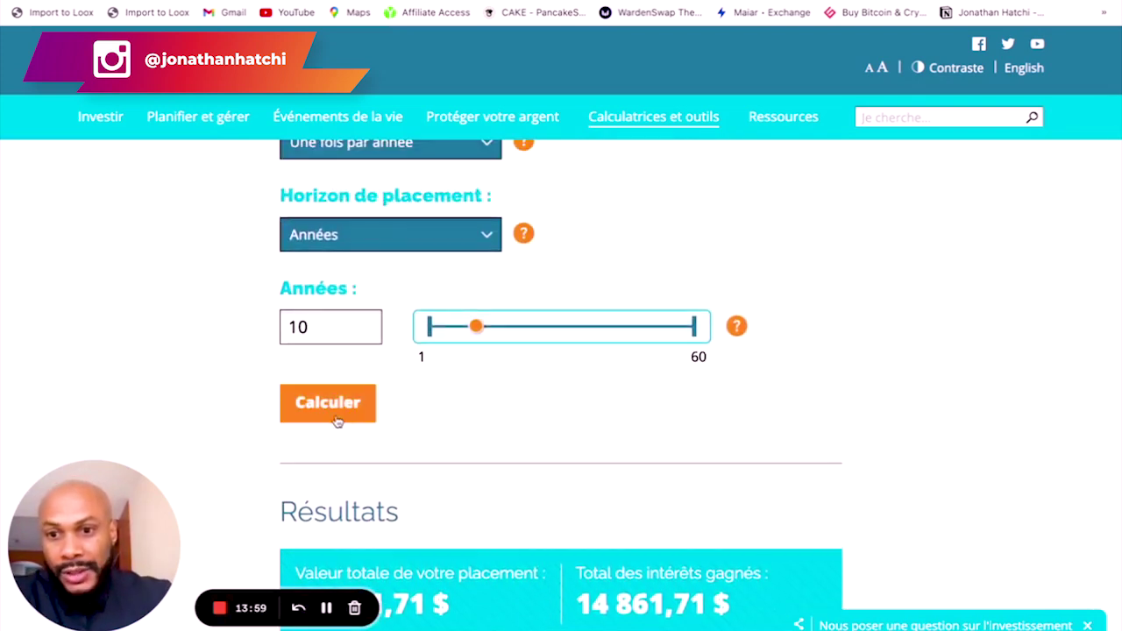
{"action": "left_click", "coordinate": [338, 421]}
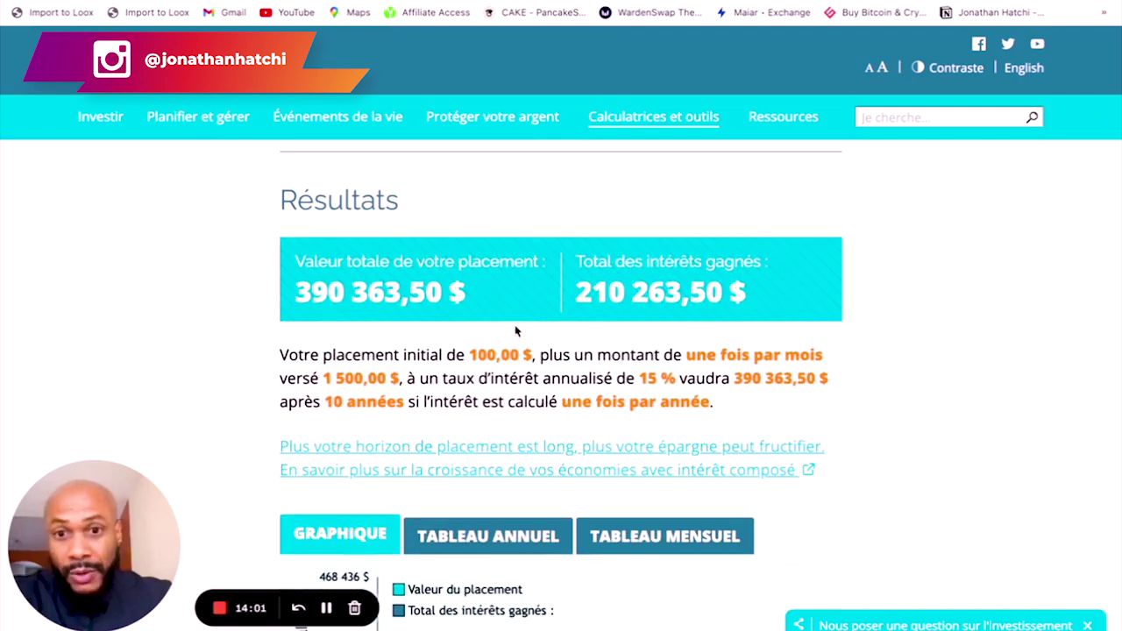
{"action": "left_click_drag", "start_coordinate": [296, 291], "coordinate": [447, 291]}
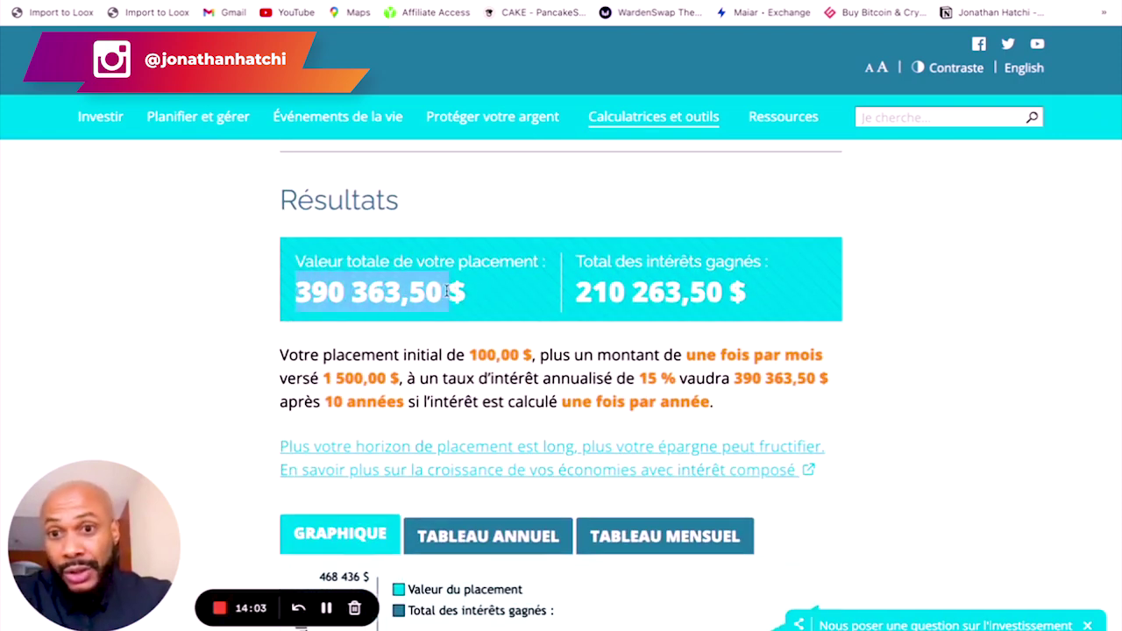
{"action": "left_click", "coordinate": [584, 347]}
Set the interest rate to 8 %.
{"action": "scroll", "coordinate": [584, 347], "scroll_direction": "up", "scroll_amount": 5}
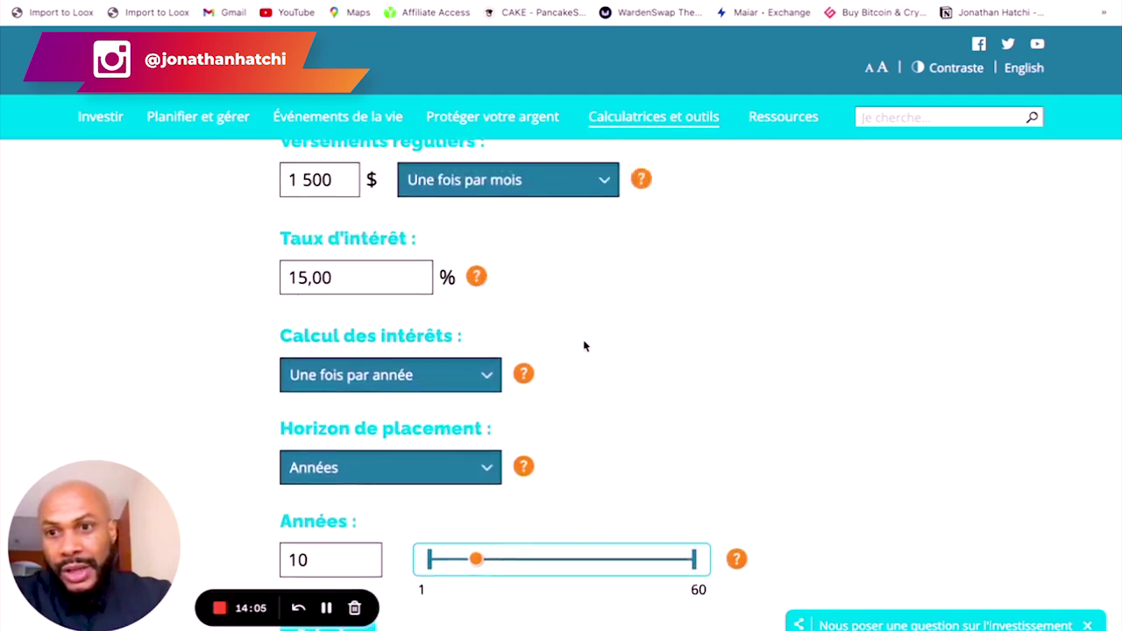
{"action": "double_click", "coordinate": [293, 325]}
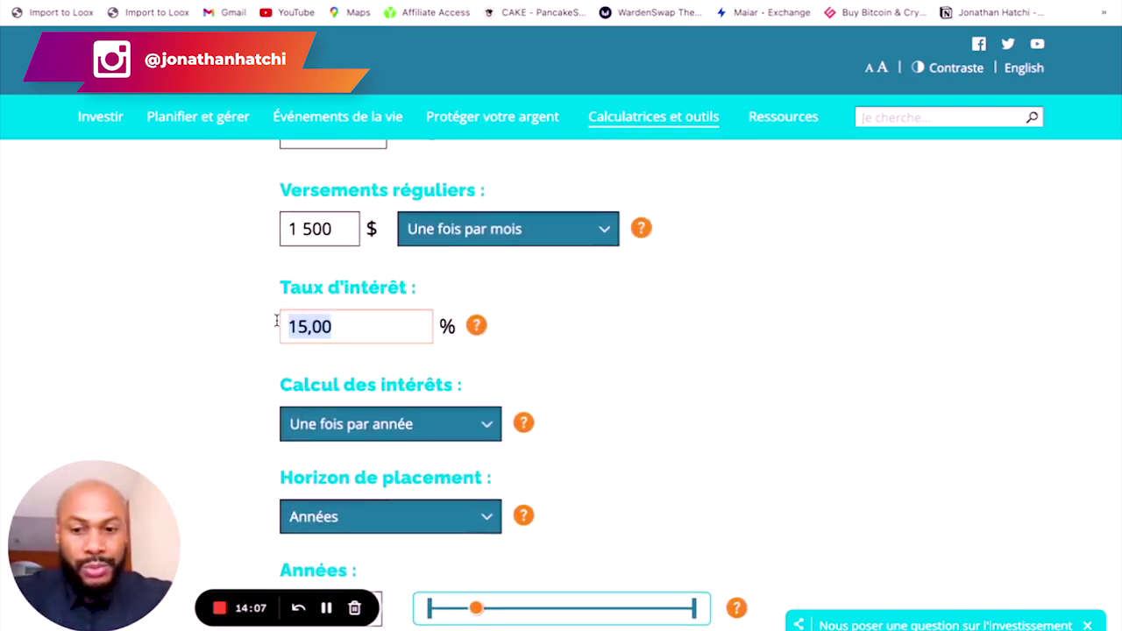
{"action": "type", "text": "8"}
{"action": "left_click", "coordinate": [346, 373]}
{"action": "scroll", "coordinate": [636, 385], "scroll_direction": "up", "scroll_amount": 1}
Recalculate the 10-year result at the 8 % rate and view the results summary.
{"action": "scroll", "coordinate": [636, 386], "scroll_direction": "down", "scroll_amount": 5}
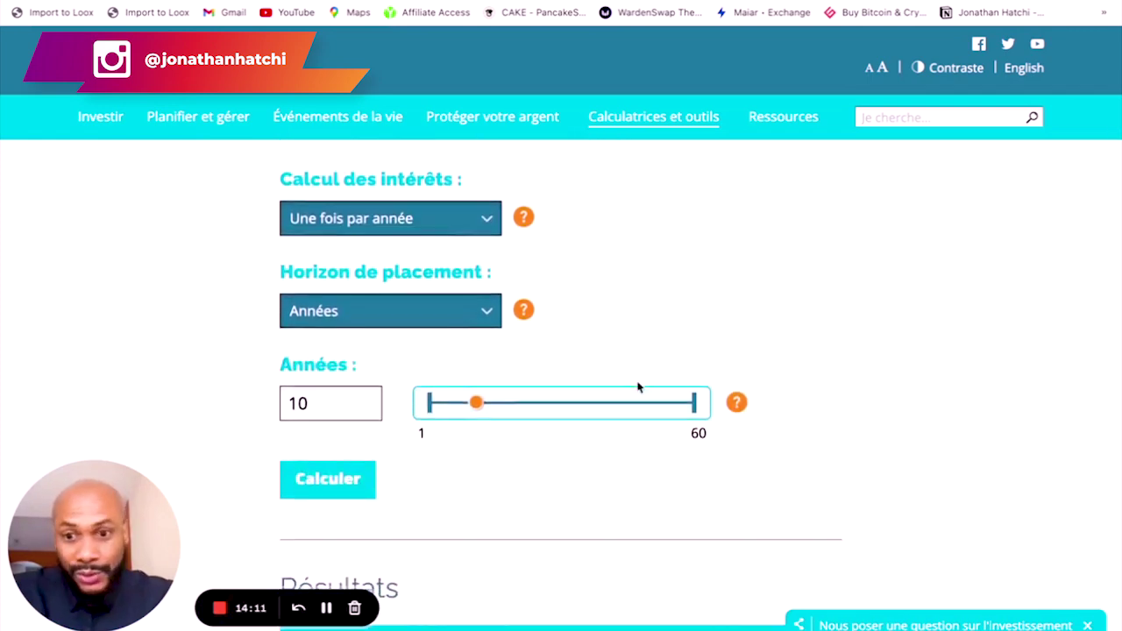
{"action": "scroll", "coordinate": [638, 386], "scroll_direction": "down", "scroll_amount": 3}
{"action": "left_click", "coordinate": [321, 273]}
{"action": "scroll", "coordinate": [331, 274], "scroll_direction": "down", "scroll_amount": 2}
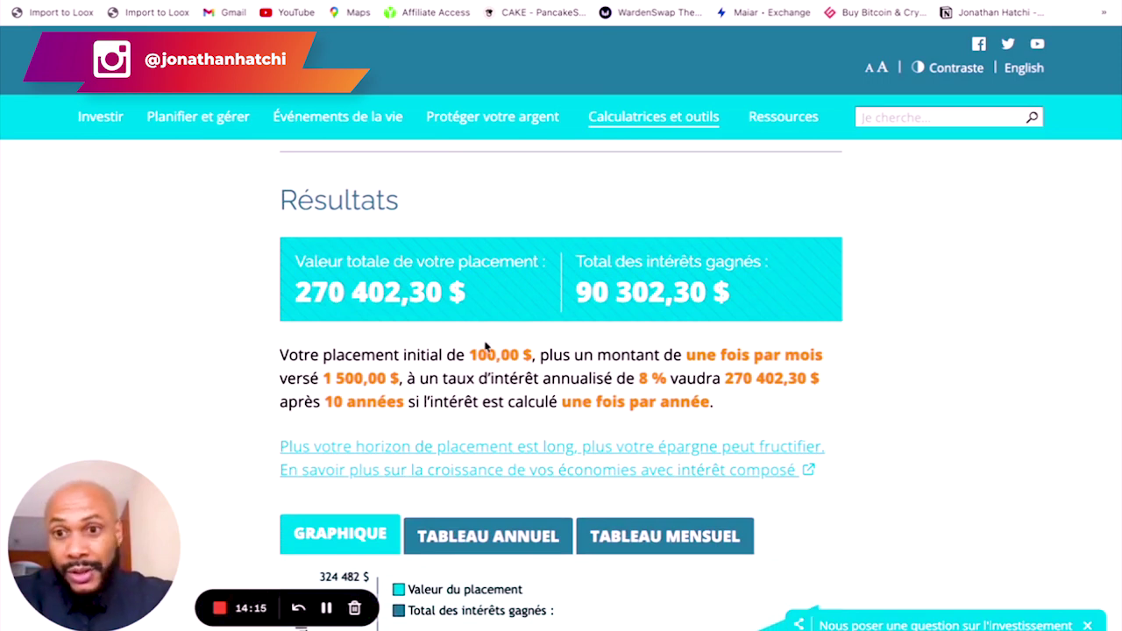
Compare the new results with the entered horizon, interest rate and regular contribution.
{"action": "scroll", "coordinate": [565, 296], "scroll_direction": "up", "scroll_amount": 2}
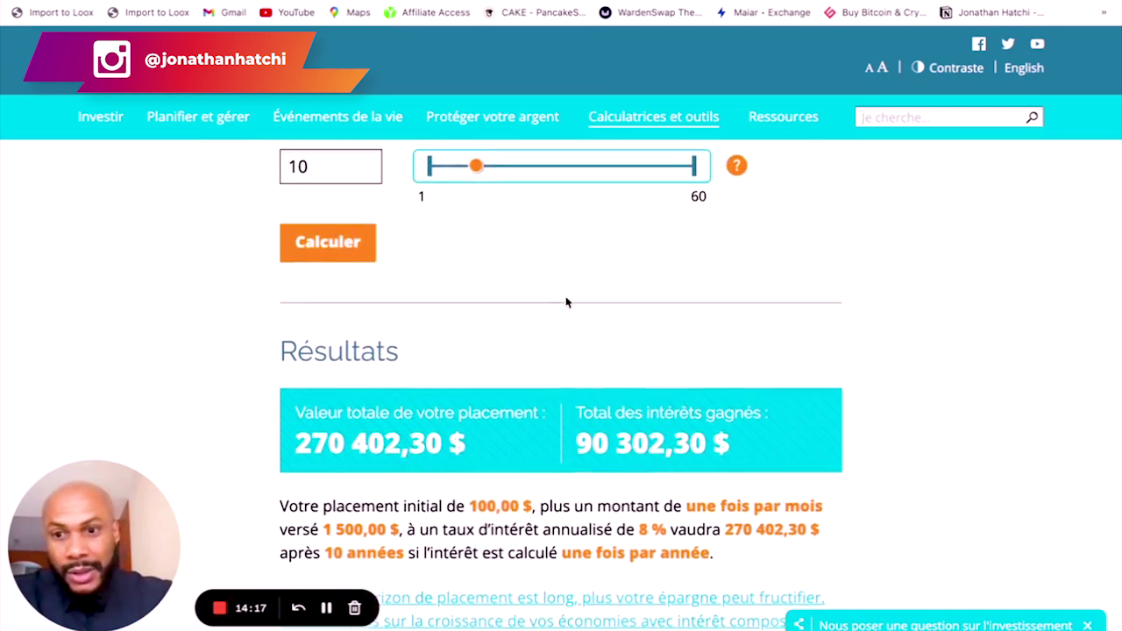
{"action": "scroll", "coordinate": [565, 303], "scroll_direction": "up", "scroll_amount": 2}
{"action": "scroll", "coordinate": [565, 302], "scroll_direction": "down", "scroll_amount": 2}
{"action": "scroll", "coordinate": [566, 303], "scroll_direction": "up", "scroll_amount": 2}
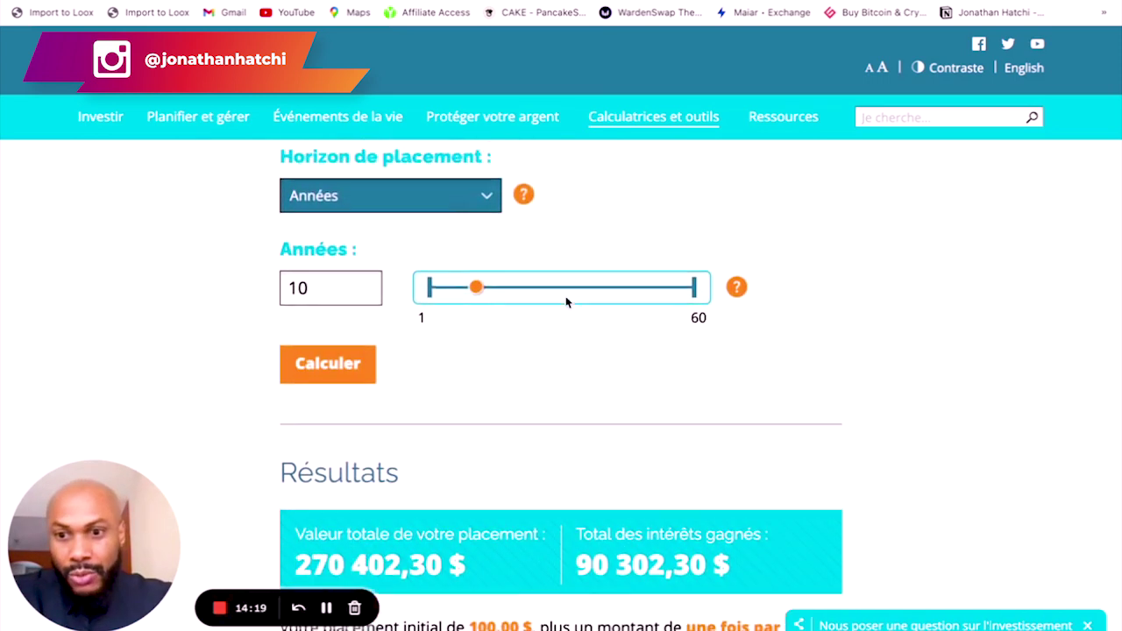
{"action": "scroll", "coordinate": [565, 303], "scroll_direction": "up", "scroll_amount": 3}
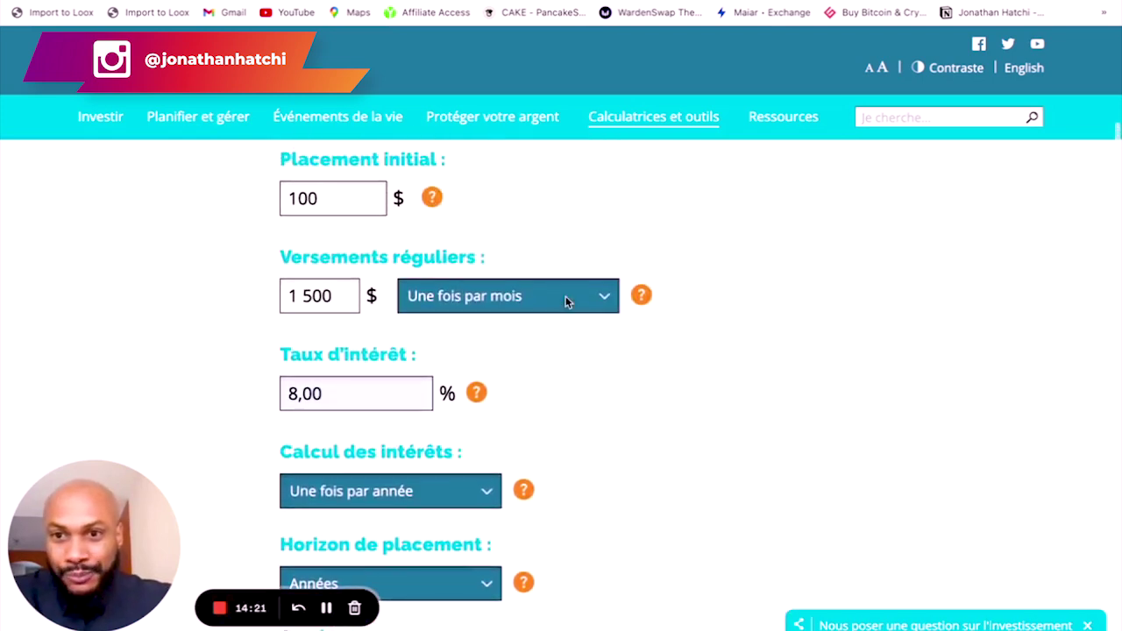
Review the entered regular contribution and investment horizon, highlighting each value in the form.
{"action": "double_click", "coordinate": [311, 298]}
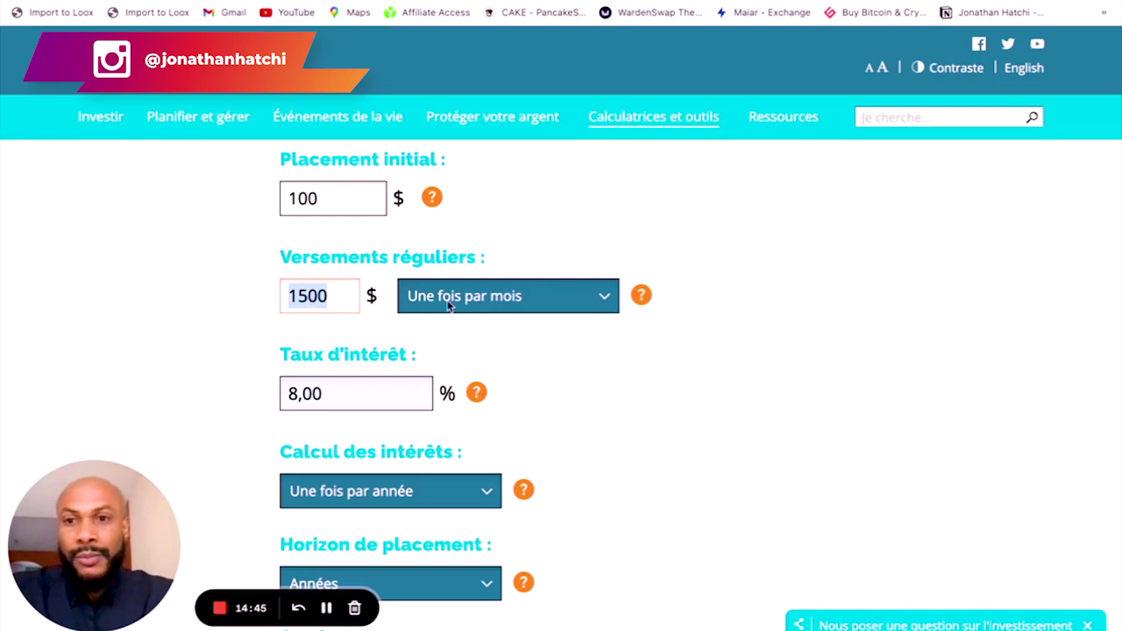
{"action": "scroll", "coordinate": [491, 363], "scroll_direction": "down", "scroll_amount": 3}
{"action": "double_click", "coordinate": [298, 433]}
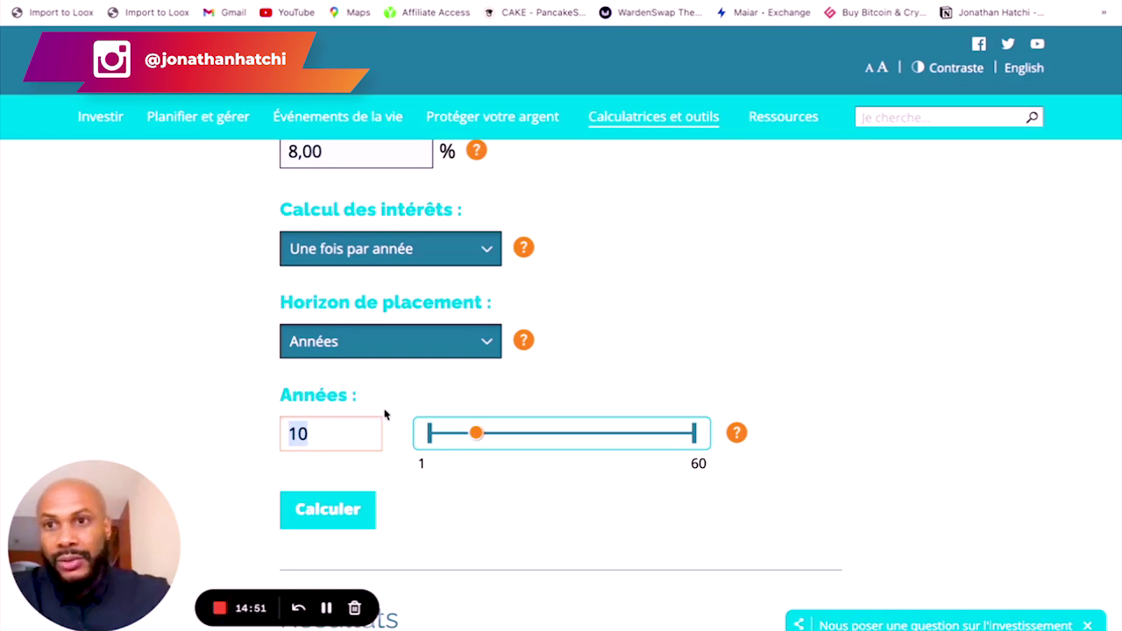
{"action": "scroll", "coordinate": [461, 393], "scroll_direction": "up", "scroll_amount": 3}
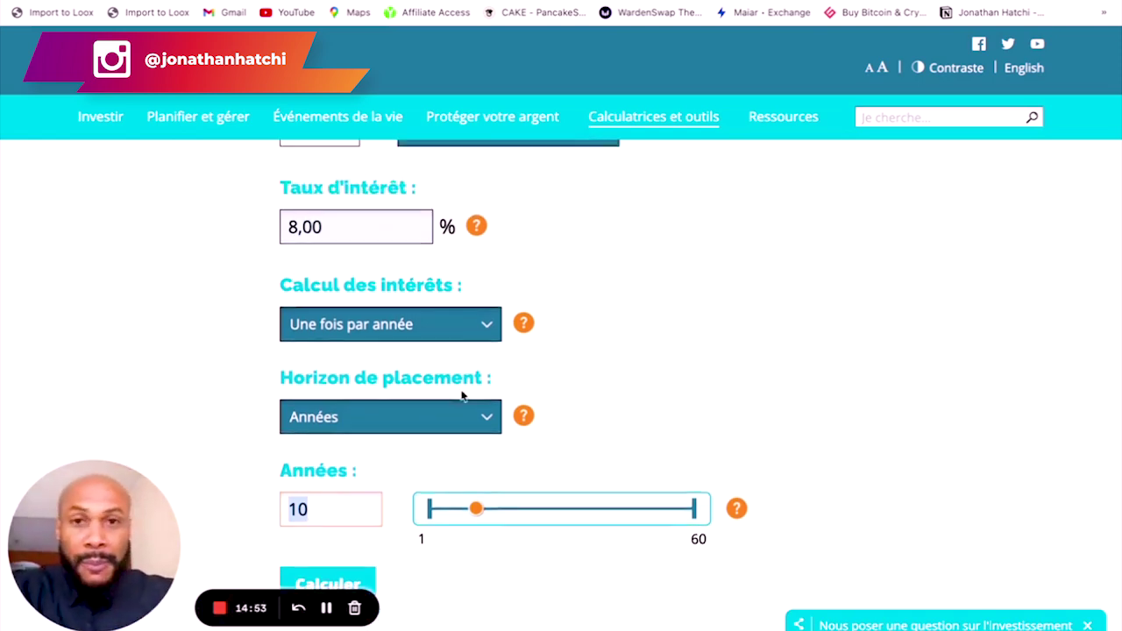
{"action": "scroll", "coordinate": [551, 283], "scroll_direction": "up", "scroll_amount": 2}
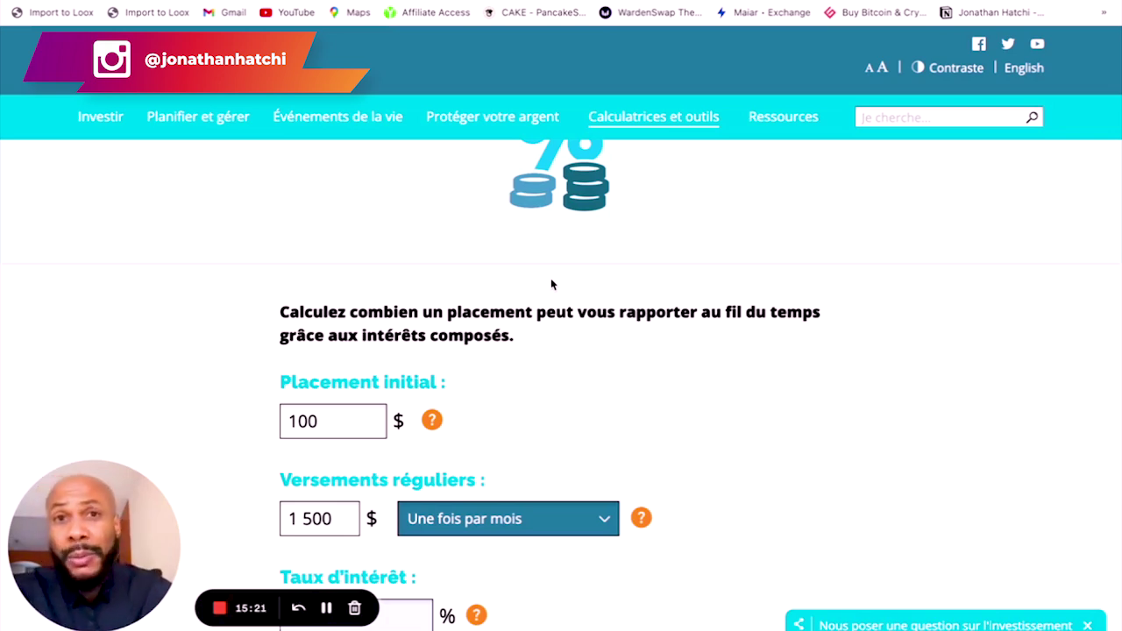
{"action": "scroll", "coordinate": [654, 378], "scroll_direction": "up", "scroll_amount": 1}
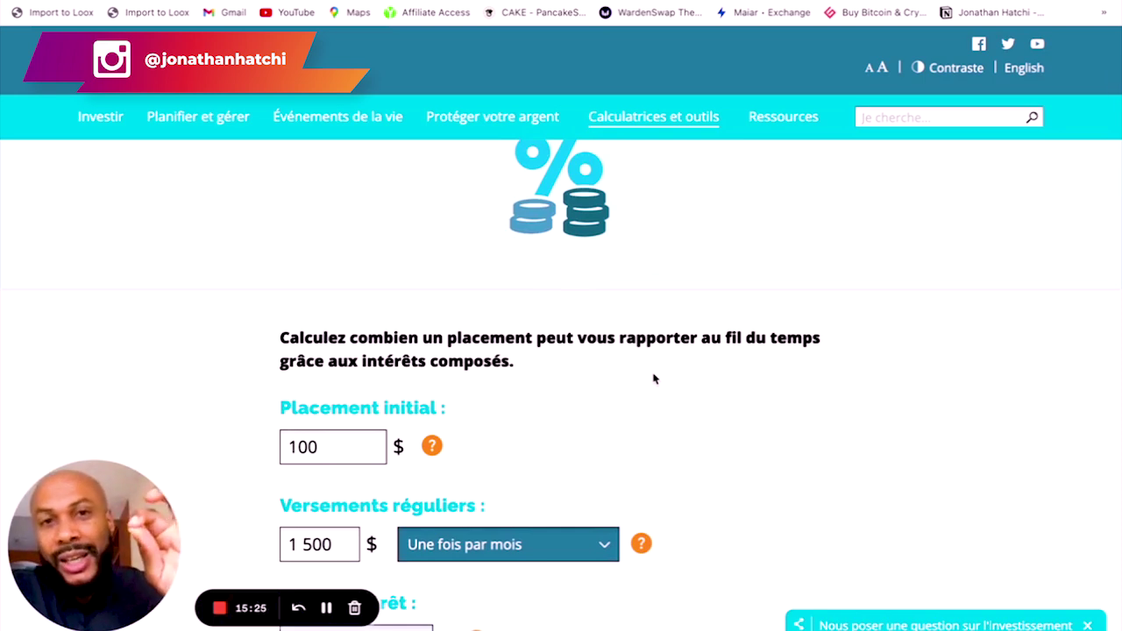
Set the interest rate to 15 % and the investment horizon to 15 years.
{"action": "scroll", "coordinate": [654, 378], "scroll_direction": "down", "scroll_amount": 3}
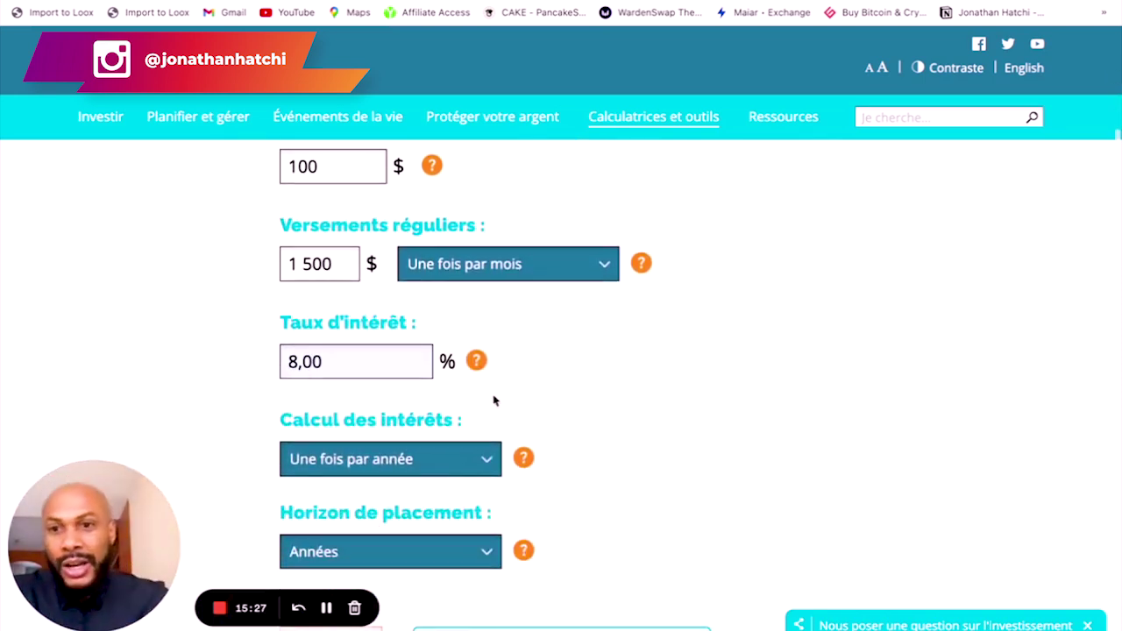
{"action": "left_click", "coordinate": [289, 360]}
{"action": "double_click", "coordinate": [291, 361]}
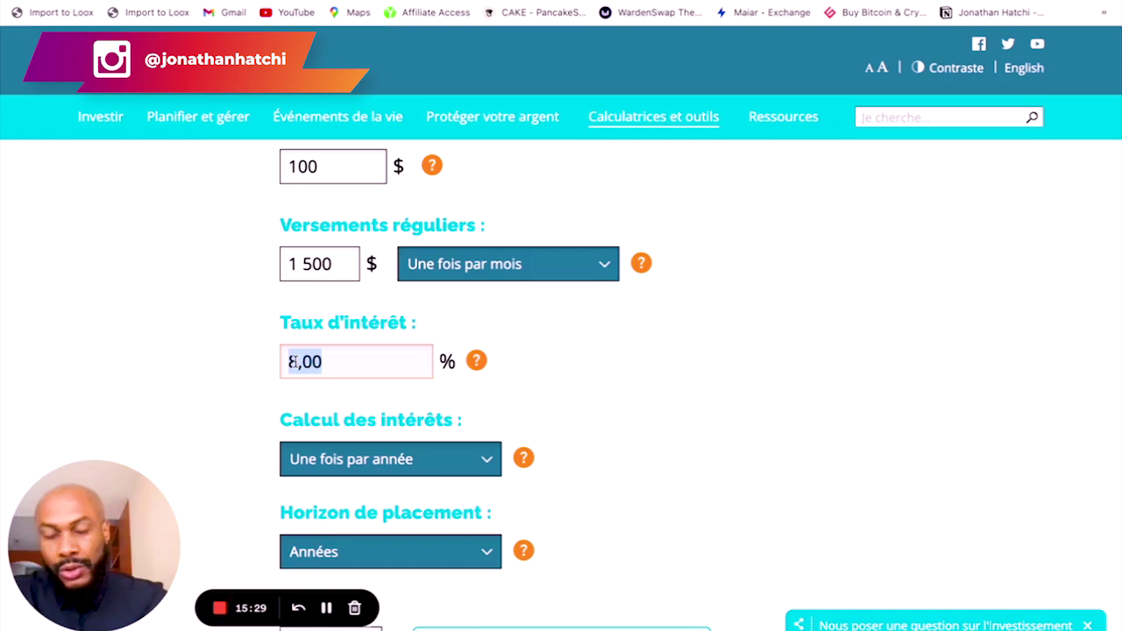
{"action": "type", "text": "15"}
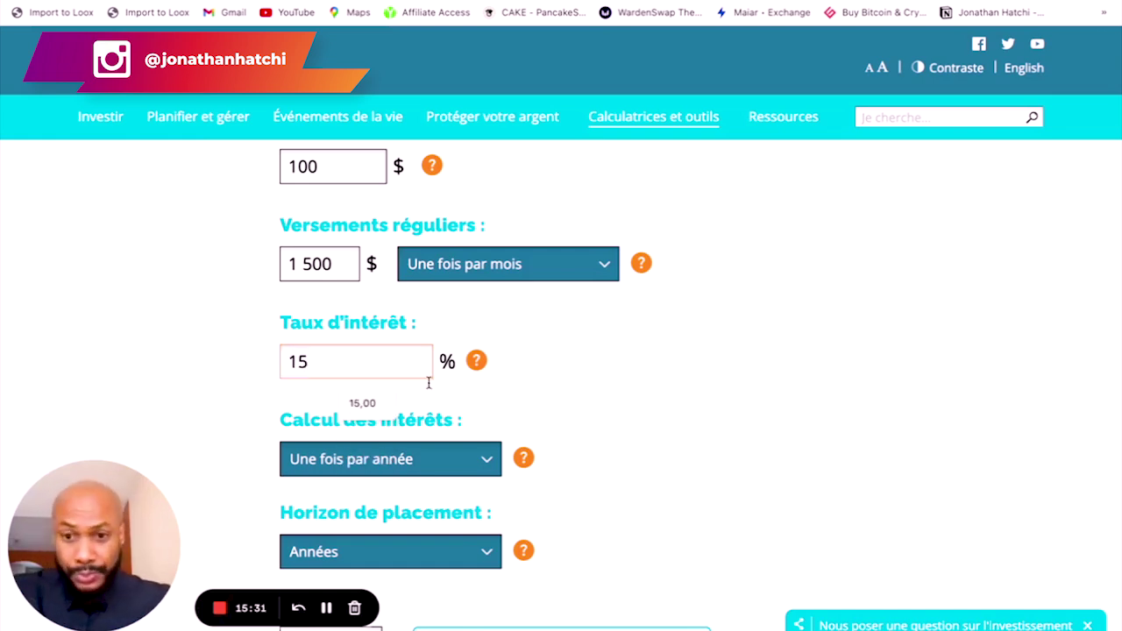
{"action": "left_click", "coordinate": [378, 403]}
{"action": "scroll", "coordinate": [616, 418], "scroll_direction": "down", "scroll_amount": 5}
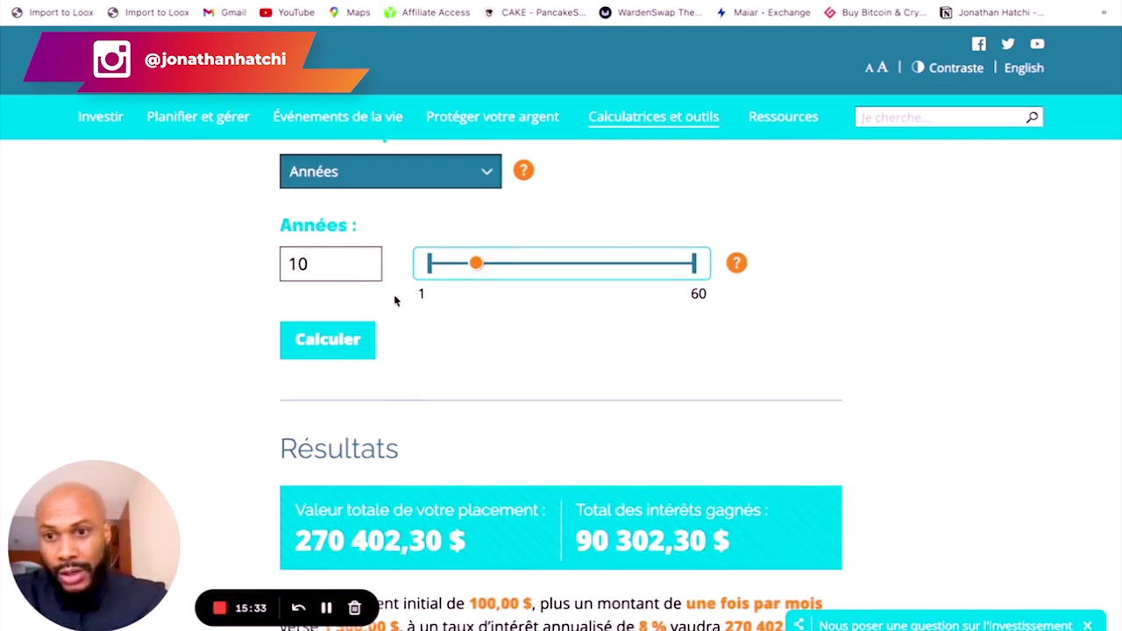
{"action": "double_click", "coordinate": [323, 267]}
{"action": "type", "text": "15"}
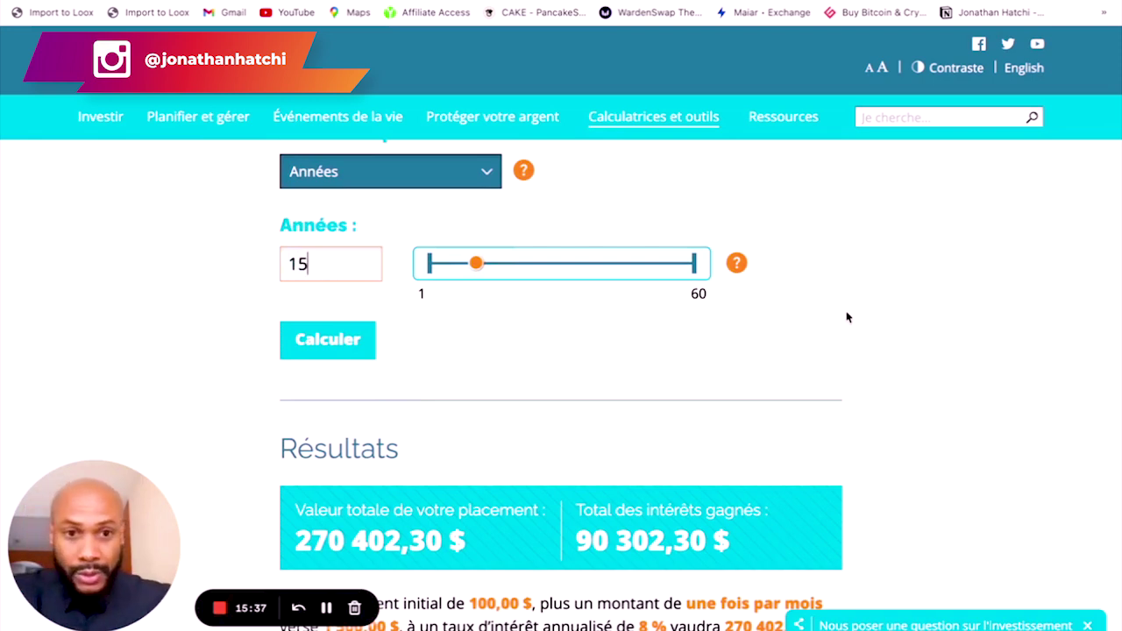
Calculate the 15-year result at the 15 % rate and highlight the total value of the investment.
{"action": "scroll", "coordinate": [847, 316], "scroll_direction": "down", "scroll_amount": 1}
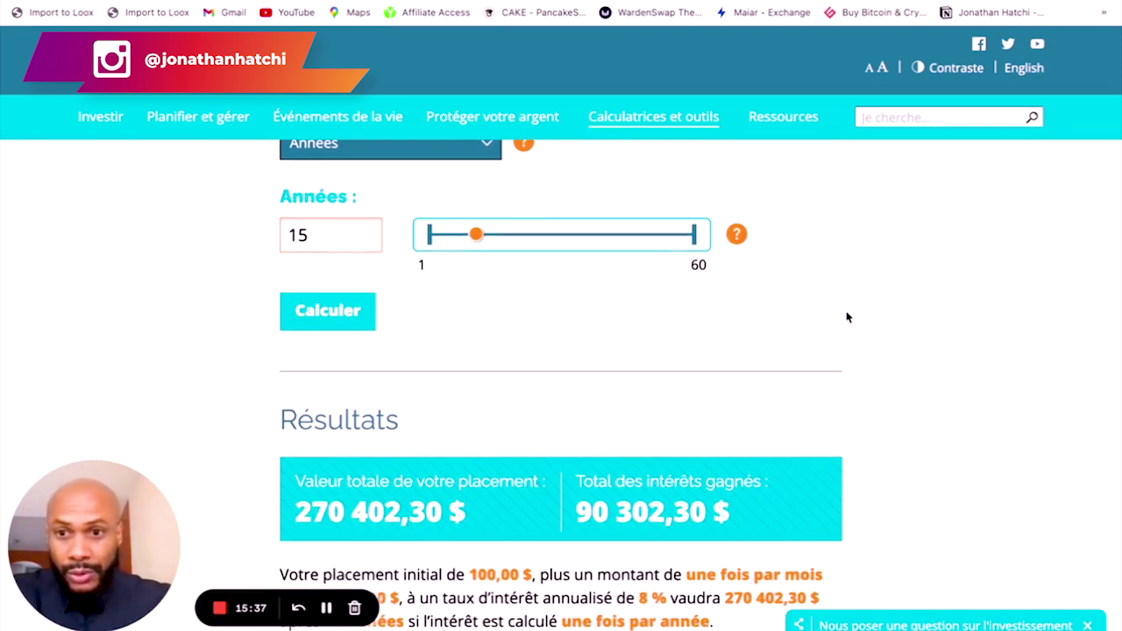
{"action": "scroll", "coordinate": [847, 317], "scroll_direction": "up", "scroll_amount": 3}
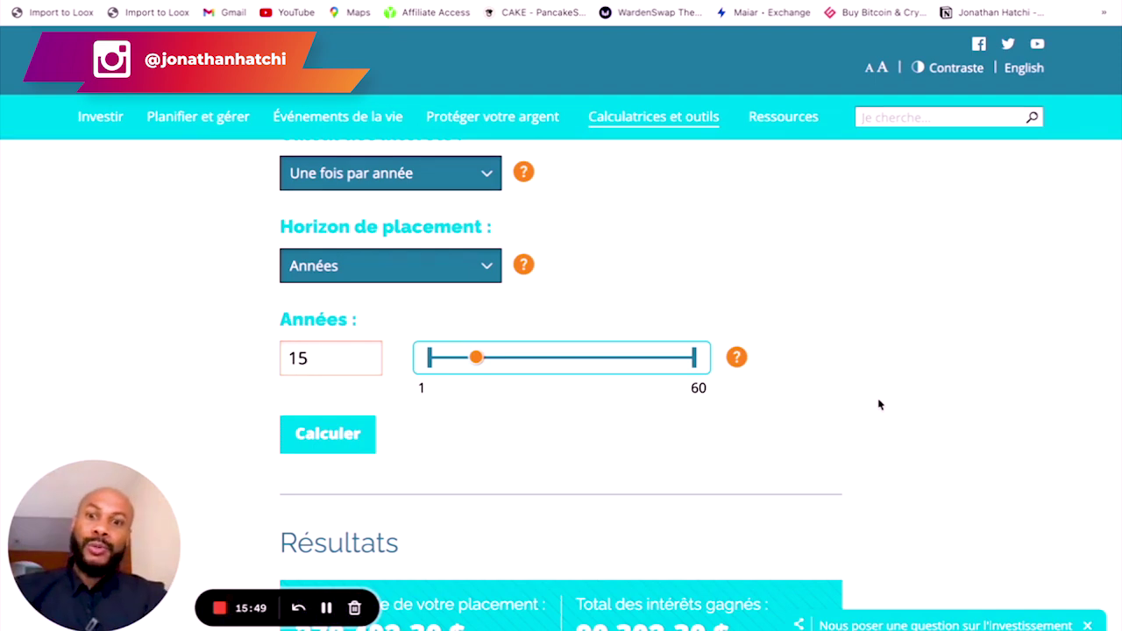
{"action": "left_click", "coordinate": [328, 436]}
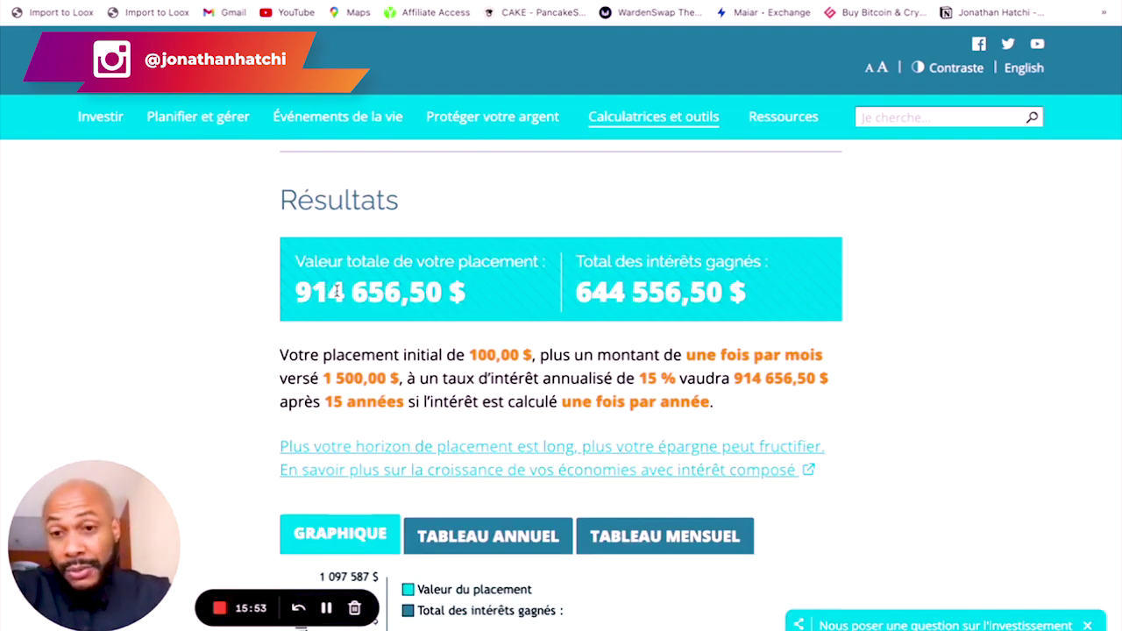
{"action": "left_click_drag", "start_coordinate": [482, 302], "coordinate": [295, 290]}
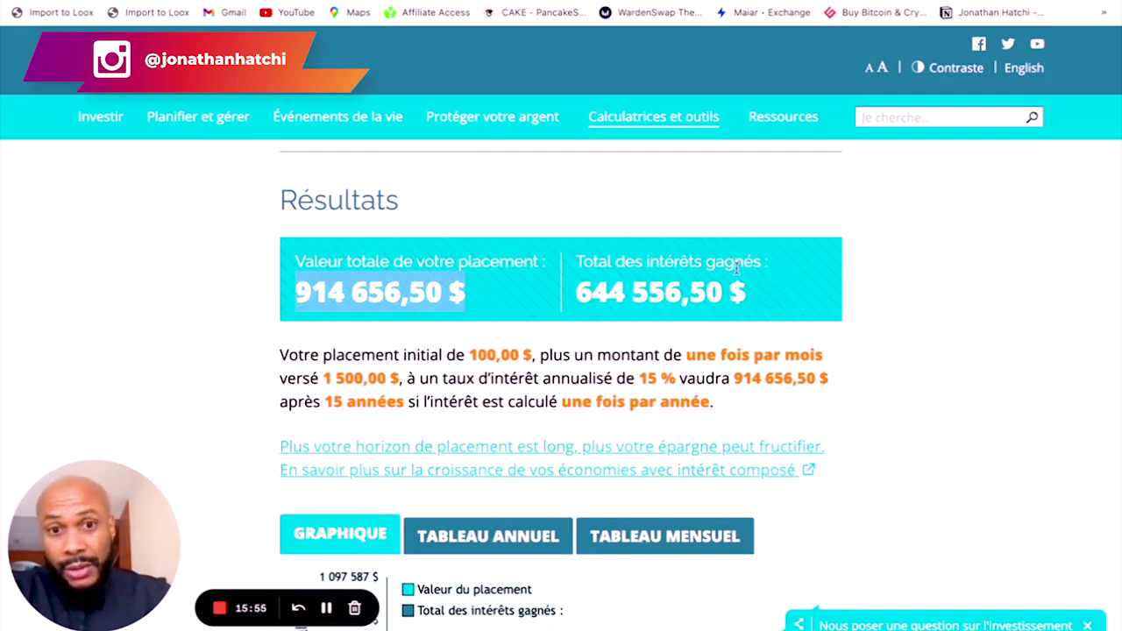
Compare the total value with the entered initial investment, regular contribution, interest rate and horizon.
{"action": "scroll", "coordinate": [737, 271], "scroll_direction": "up", "scroll_amount": 5}
{"action": "scroll", "coordinate": [737, 274], "scroll_direction": "up", "scroll_amount": 4}
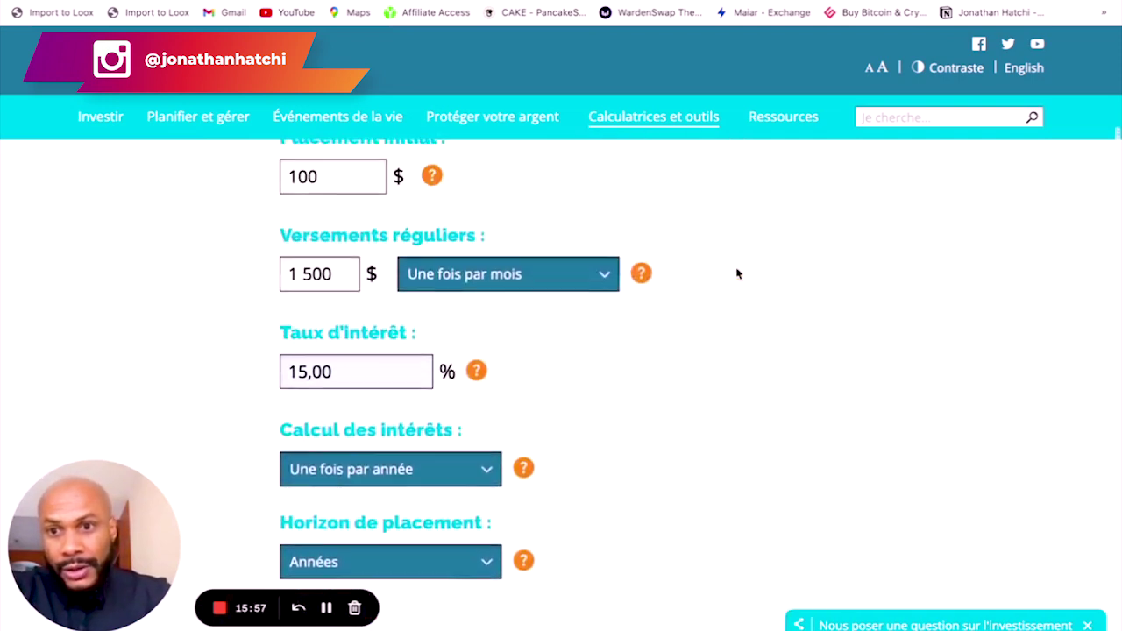
{"action": "scroll", "coordinate": [737, 274], "scroll_direction": "down", "scroll_amount": 5}
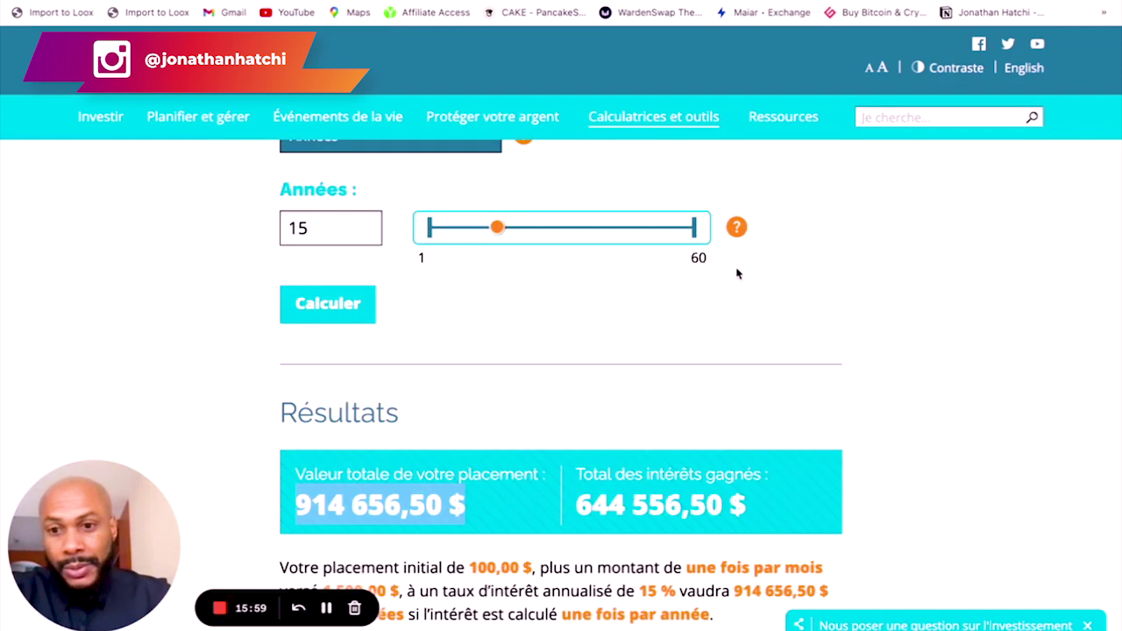
{"action": "scroll", "coordinate": [737, 273], "scroll_direction": "up", "scroll_amount": 5}
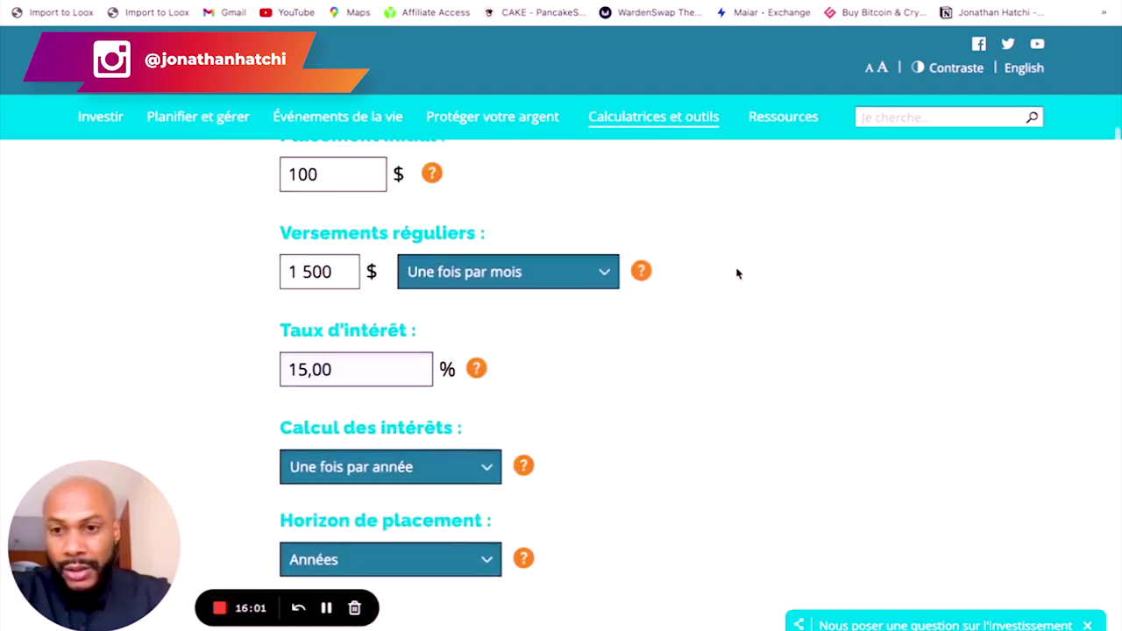
{"action": "scroll", "coordinate": [737, 274], "scroll_direction": "up", "scroll_amount": 2}
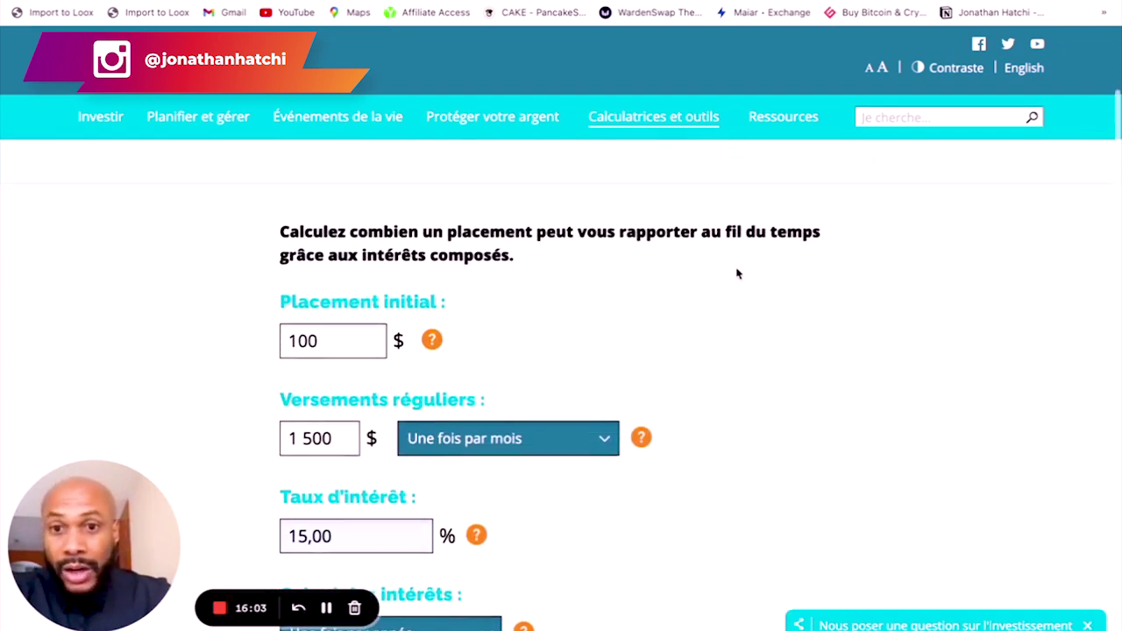
{"action": "scroll", "coordinate": [738, 274], "scroll_direction": "up", "scroll_amount": 3}
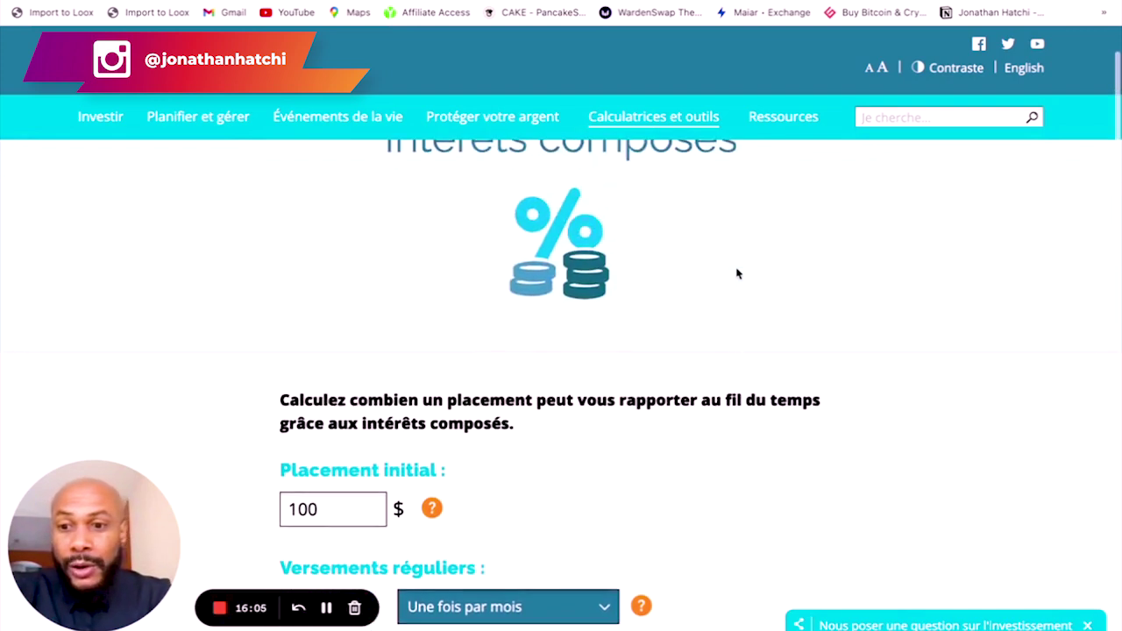
{"action": "scroll", "coordinate": [738, 275], "scroll_direction": "down", "scroll_amount": 2}
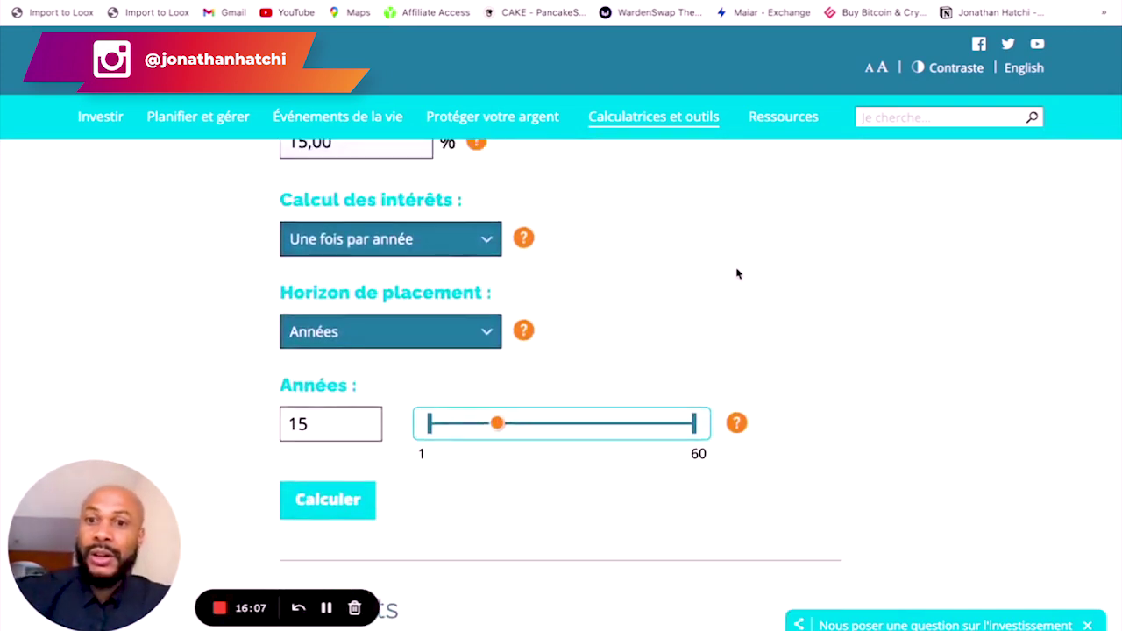
{"action": "scroll", "coordinate": [737, 274], "scroll_direction": "up", "scroll_amount": 4}
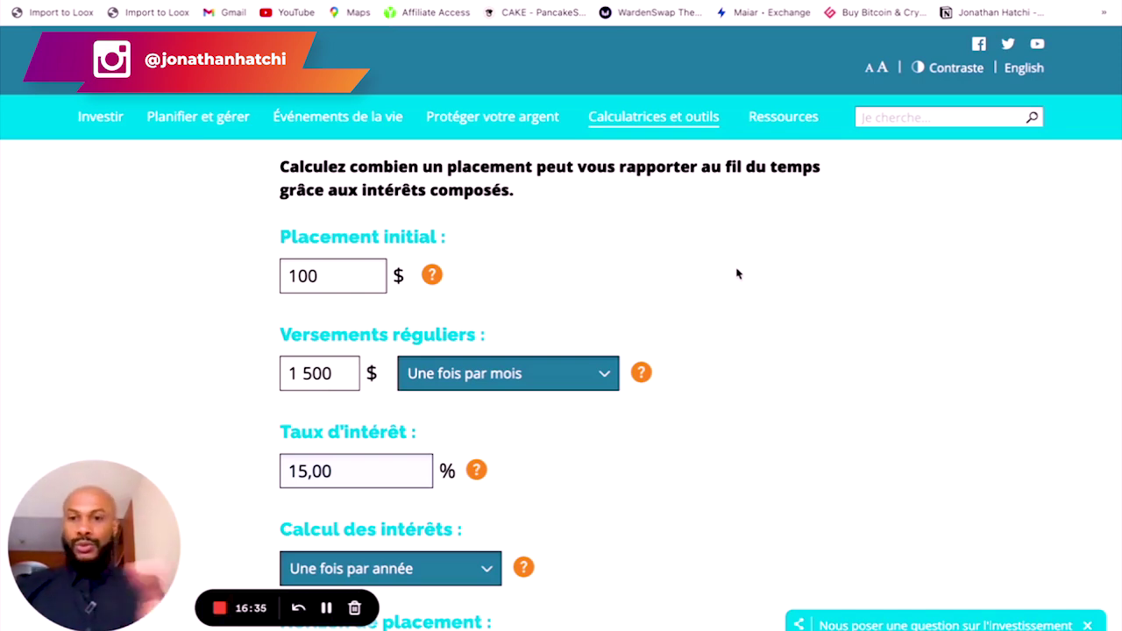
Set the interest rate to 8 % and recalculate the 15-year result.
{"action": "scroll", "coordinate": [739, 501], "scroll_direction": "down", "scroll_amount": 2}
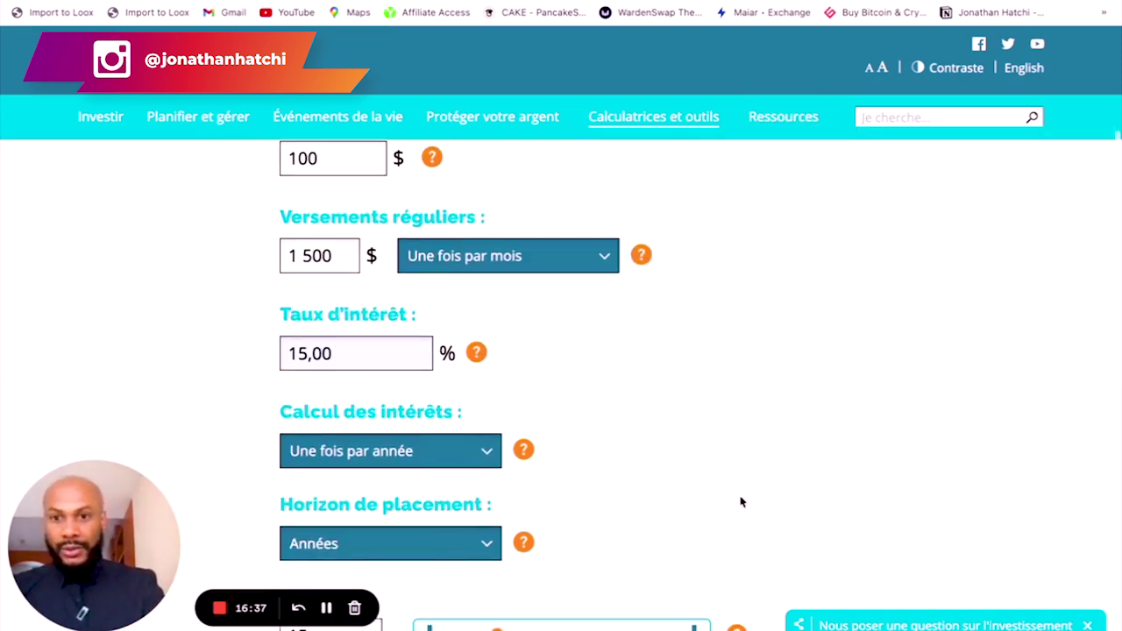
{"action": "scroll", "coordinate": [487, 324], "scroll_direction": "down", "scroll_amount": 1}
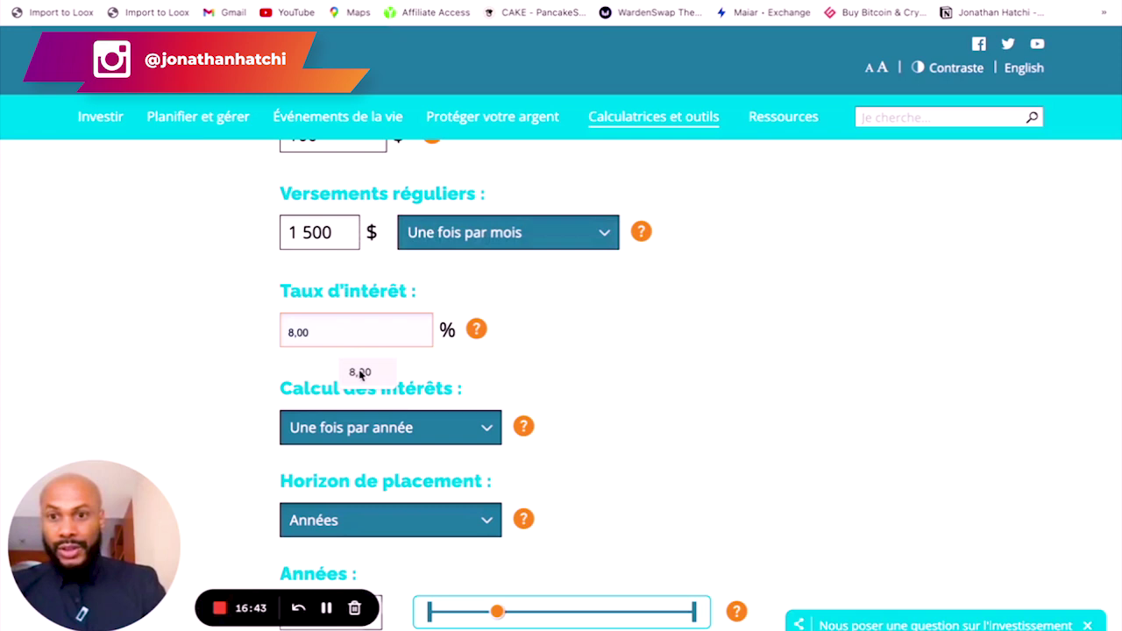
{"action": "scroll", "coordinate": [627, 345], "scroll_direction": "down", "scroll_amount": 3}
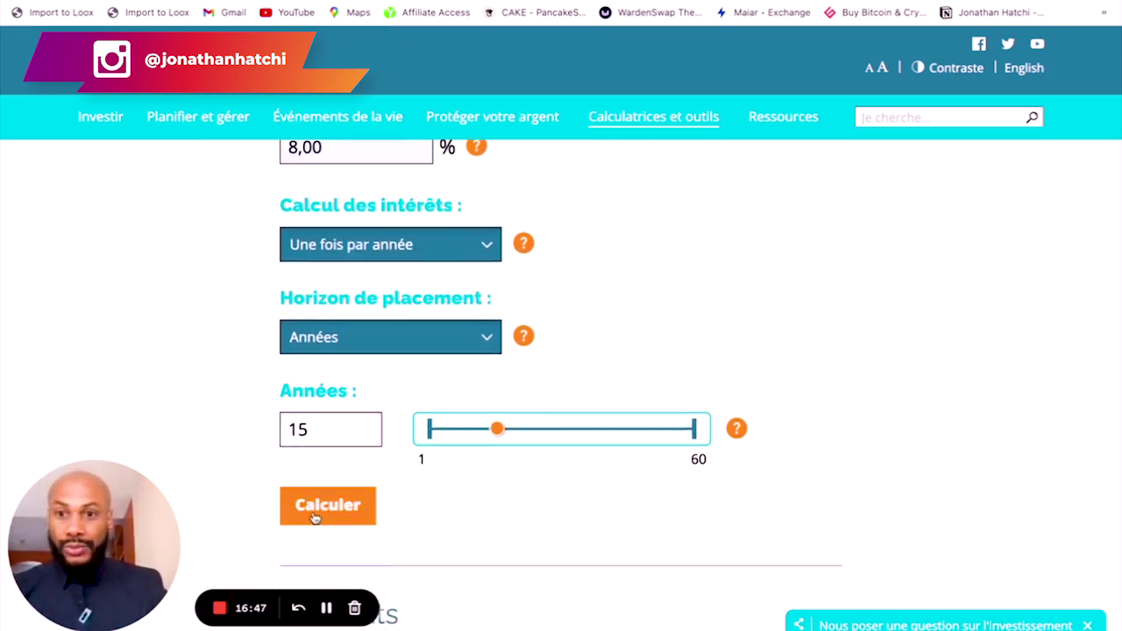
{"action": "left_click", "coordinate": [313, 515]}
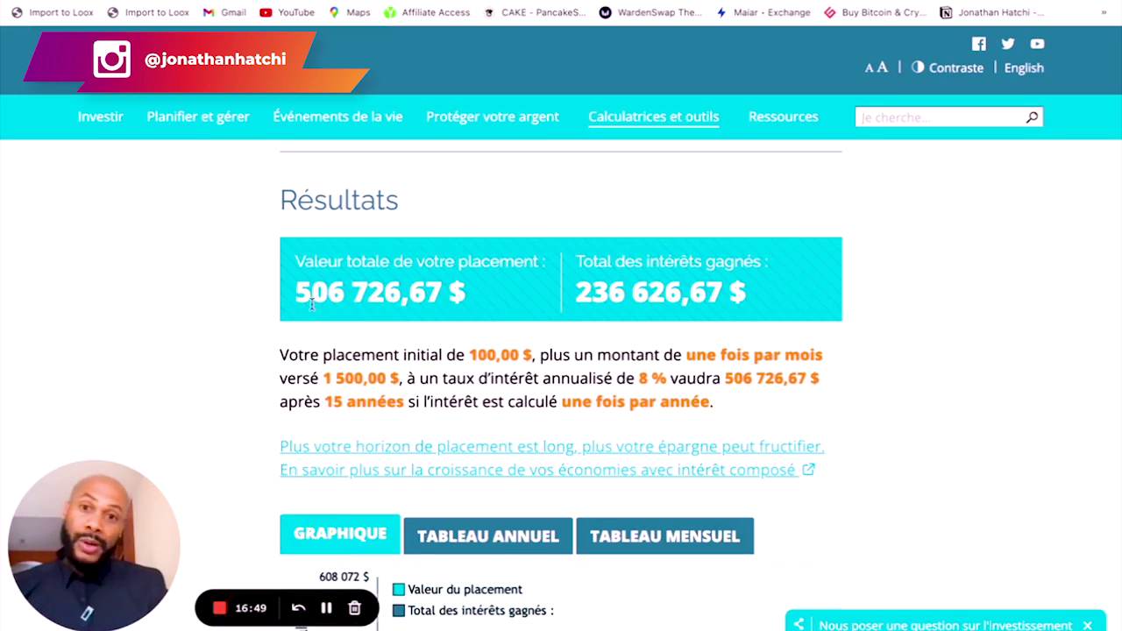
Highlight the new total value and check it against the contribution, rate and horizon entered in the form.
{"action": "scroll", "coordinate": [549, 328], "scroll_direction": "up", "scroll_amount": 5}
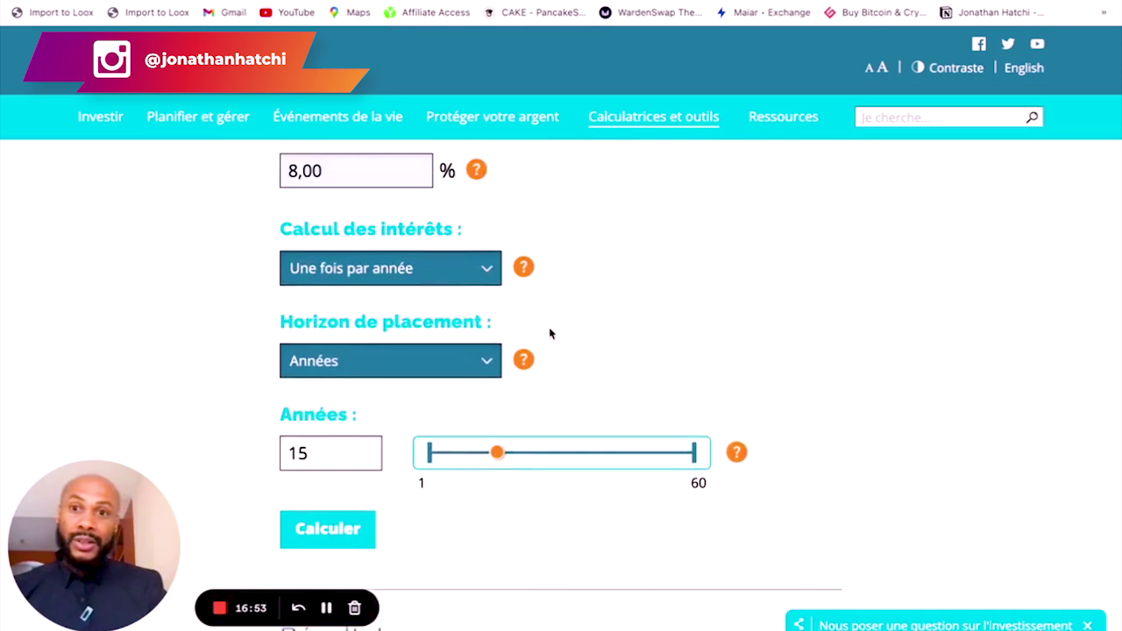
{"action": "scroll", "coordinate": [550, 331], "scroll_direction": "up", "scroll_amount": 1}
{"action": "scroll", "coordinate": [606, 259], "scroll_direction": "up", "scroll_amount": 2}
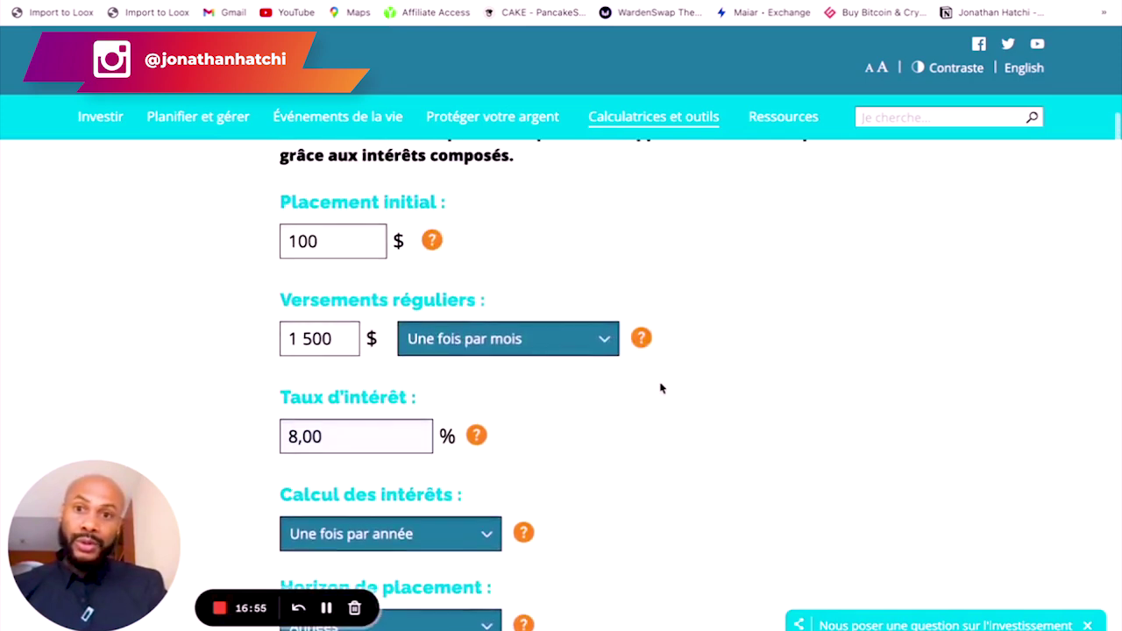
Set the investment horizon to 20 years and recalculate the result.
{"action": "scroll", "coordinate": [661, 386], "scroll_direction": "down", "scroll_amount": 5}
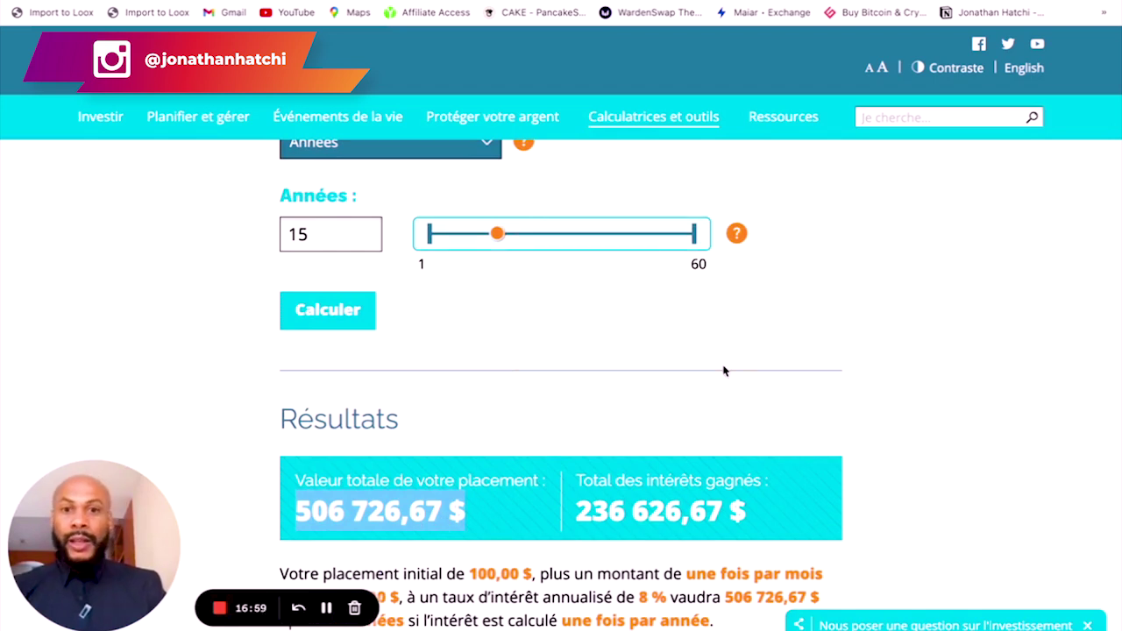
{"action": "double_click", "coordinate": [295, 234]}
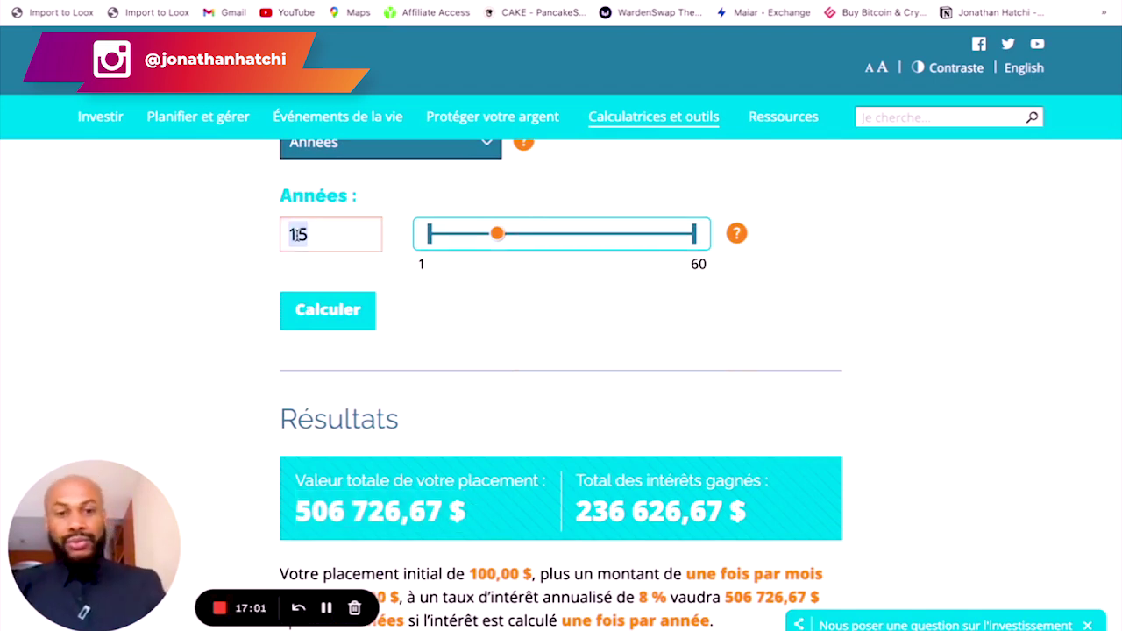
{"action": "left_click", "coordinate": [316, 312]}
{"action": "scroll", "coordinate": [416, 308], "scroll_direction": "up", "scroll_amount": 3}
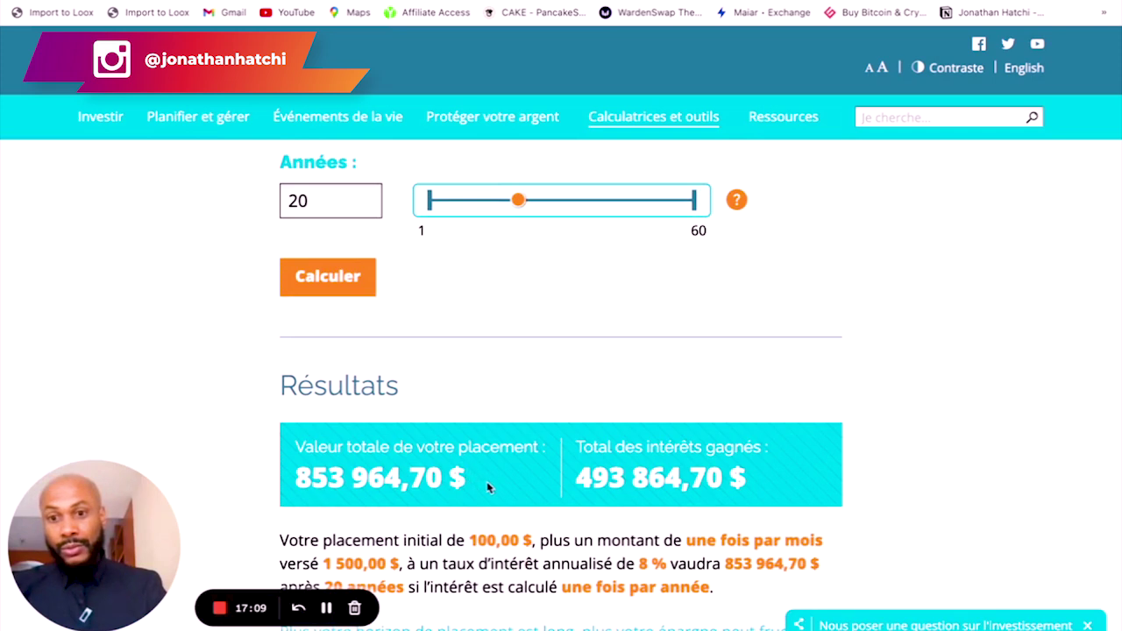
Compare the 20-year result with the entered initial investment, monthly contribution and interest rate.
{"action": "scroll", "coordinate": [507, 480], "scroll_direction": "up", "scroll_amount": 3}
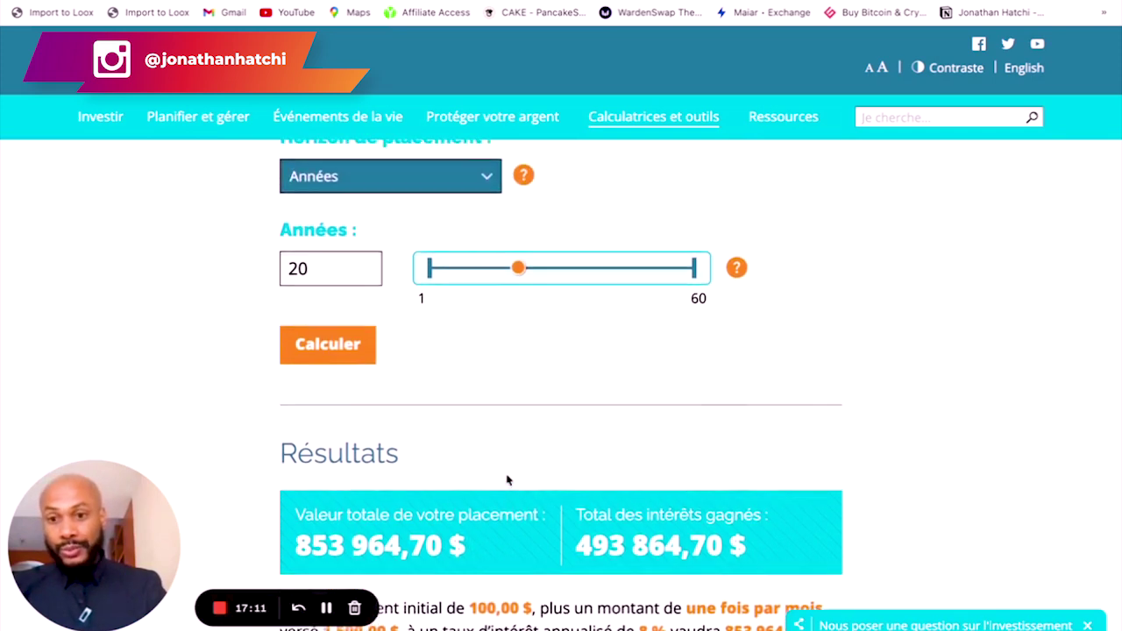
{"action": "scroll", "coordinate": [507, 480], "scroll_direction": "down", "scroll_amount": 1}
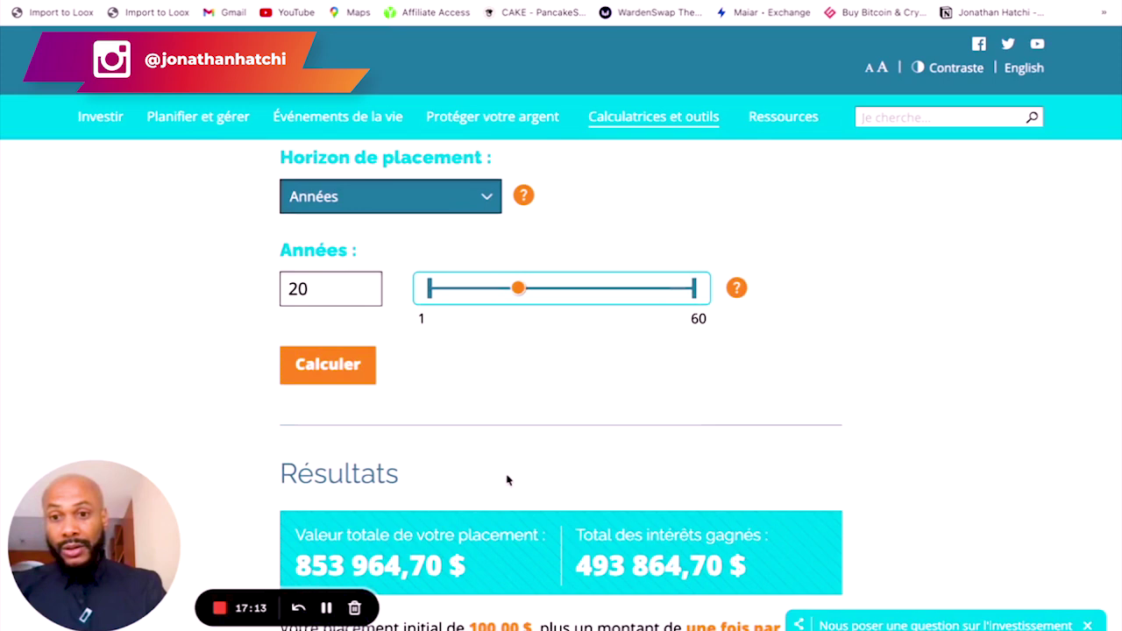
{"action": "scroll", "coordinate": [507, 479], "scroll_direction": "up", "scroll_amount": 4}
{"action": "scroll", "coordinate": [608, 426], "scroll_direction": "down", "scroll_amount": 1}
{"action": "scroll", "coordinate": [607, 424], "scroll_direction": "up", "scroll_amount": 2}
{"action": "scroll", "coordinate": [608, 425], "scroll_direction": "up", "scroll_amount": 1}
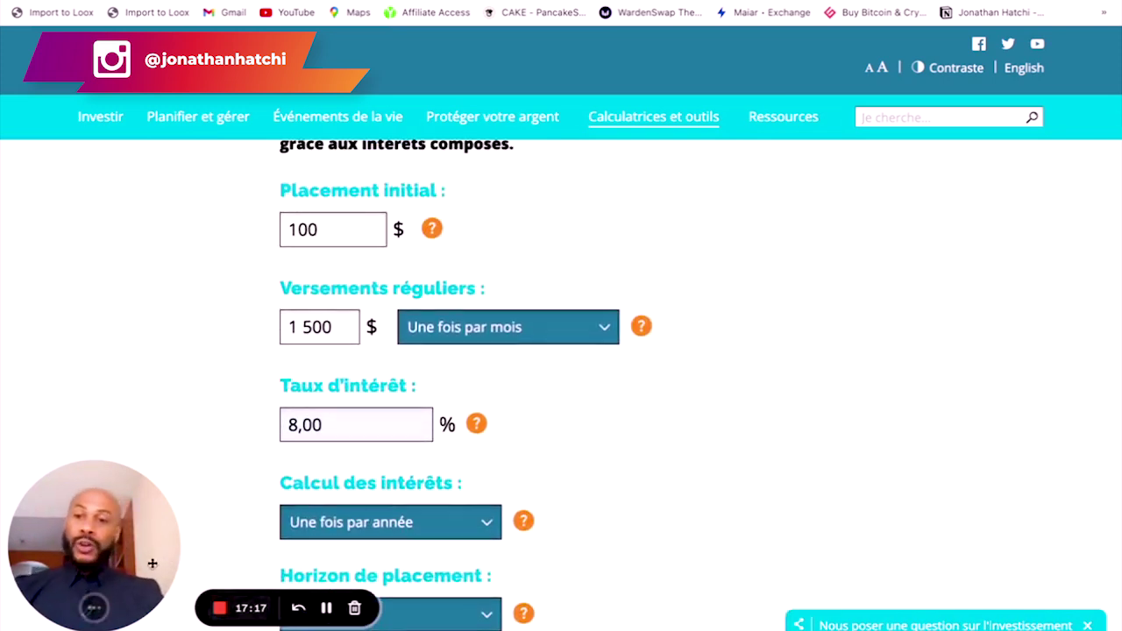
{"action": "left_click", "coordinate": [101, 608]}
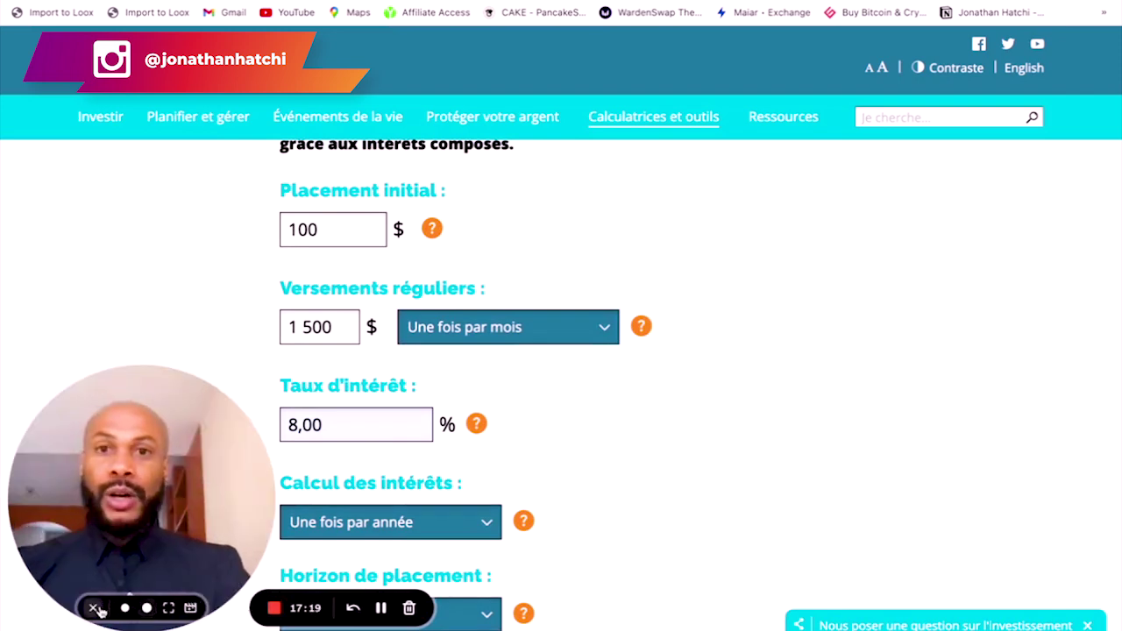
{"action": "left_click", "coordinate": [168, 609]}
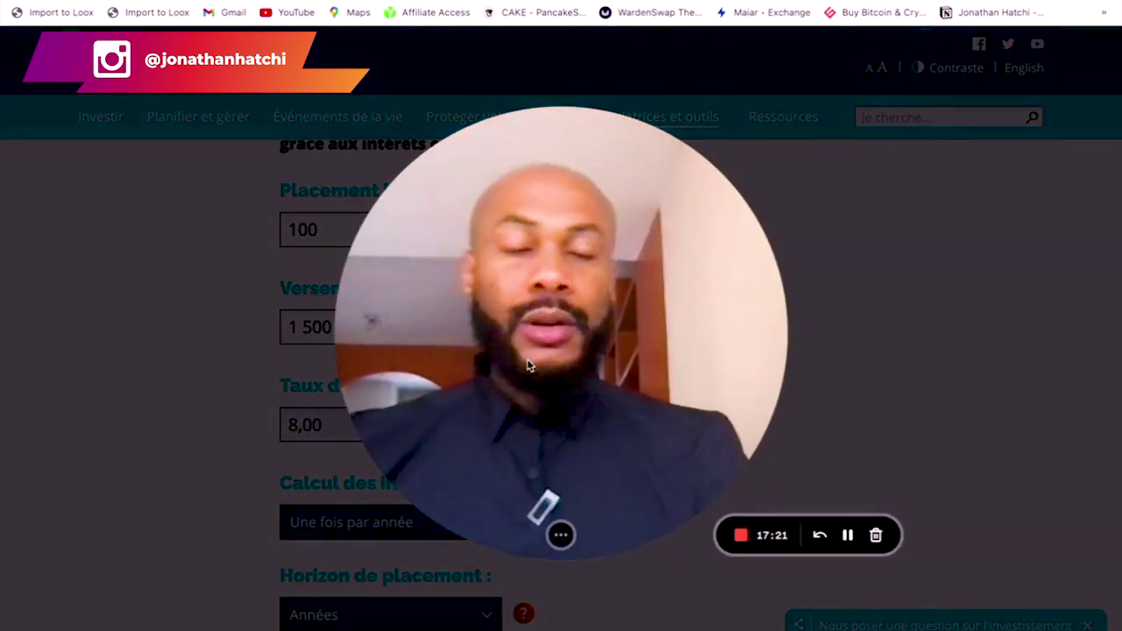